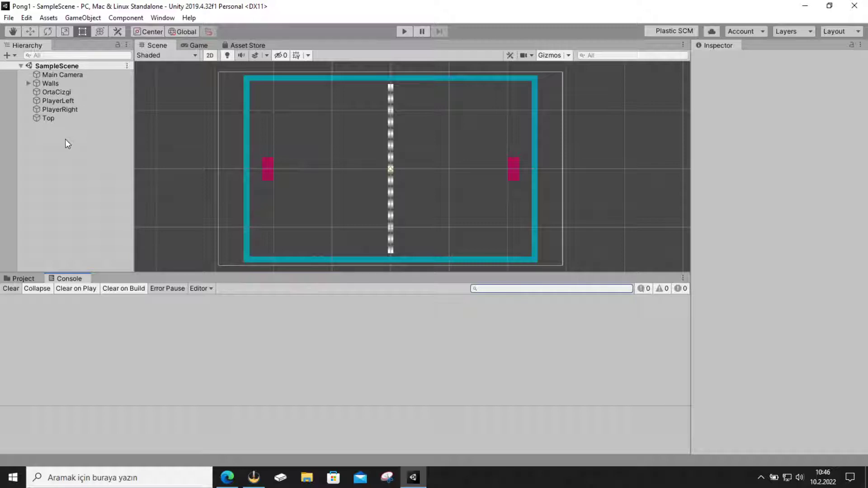
Create a UI > Text object from the Hierarchy context menu, adding a Canvas and EventSystem
right_click(57, 139)
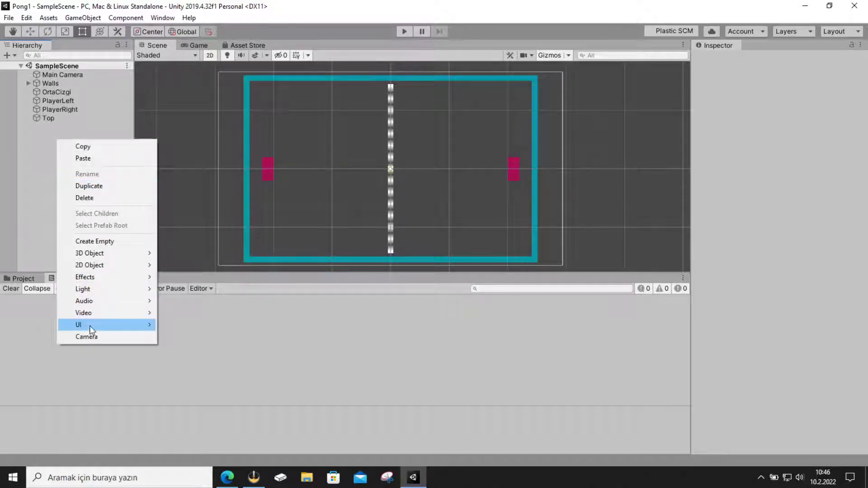
mouse_move(88, 325)
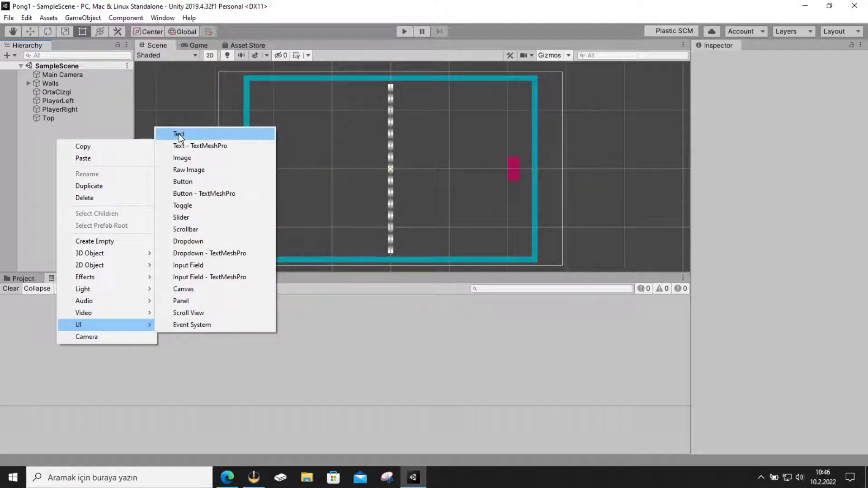
click(179, 134)
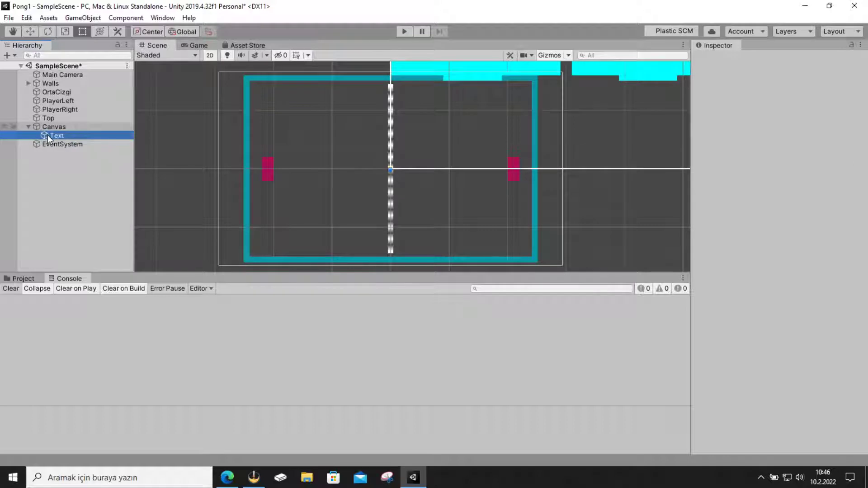
Locate the New Text label above the Pong field in the Scene view, then select EventSystem
scroll(528, 105, down, 5)
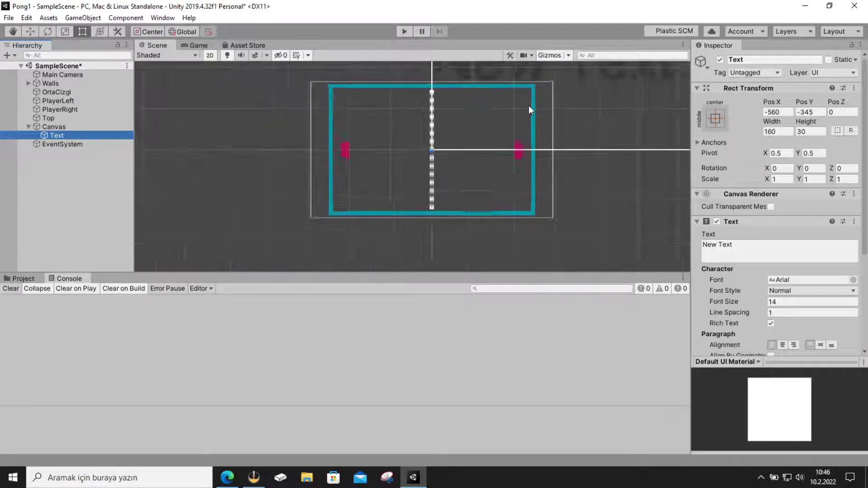
middle_drag(528, 105, 459, 173)
scroll(424, 166, down, 6)
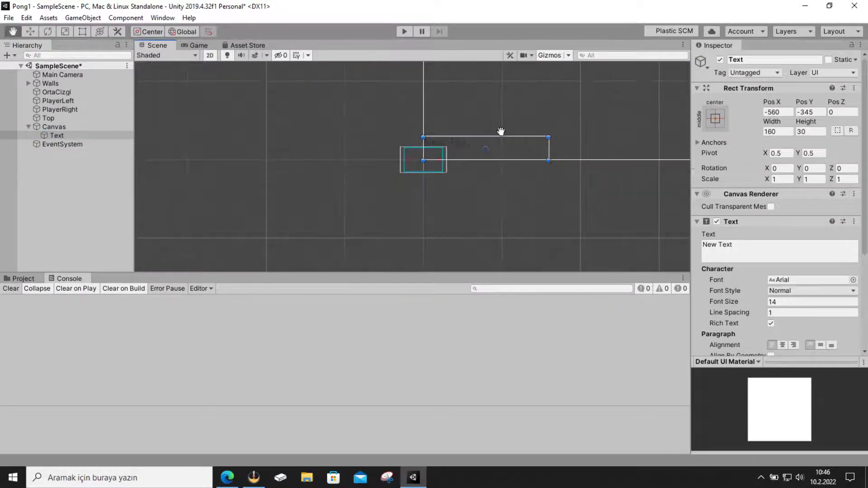
middle_drag(500, 132, 364, 198)
scroll(364, 186, down, 3)
scroll(393, 163, down, 3)
scroll(357, 195, down, 2)
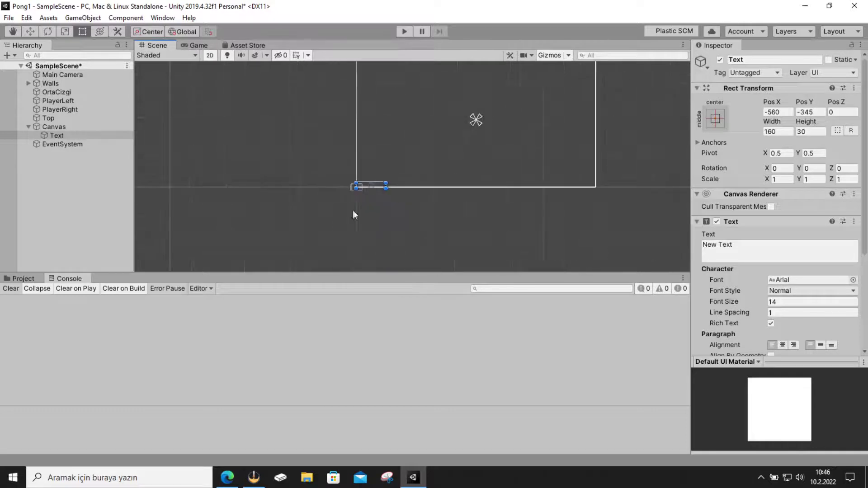
scroll(388, 193, up, 2)
scroll(371, 202, up, 2)
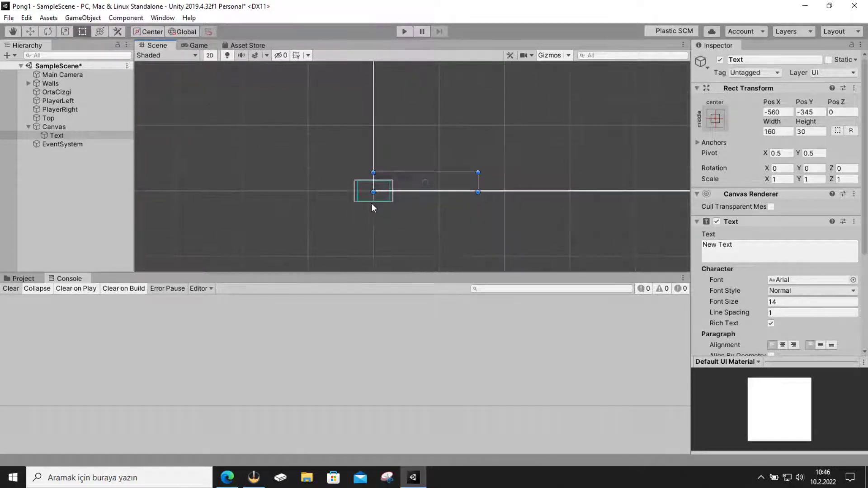
scroll(369, 200, up, 2)
scroll(370, 199, up, 2)
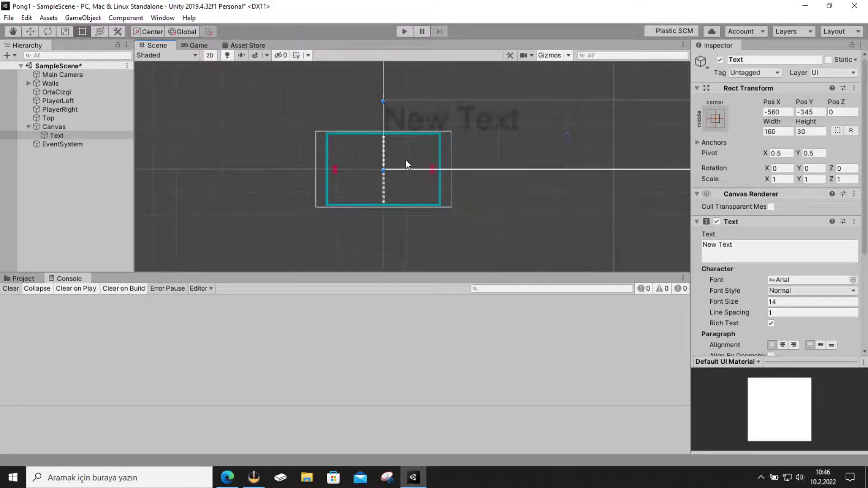
scroll(392, 171, up, 2)
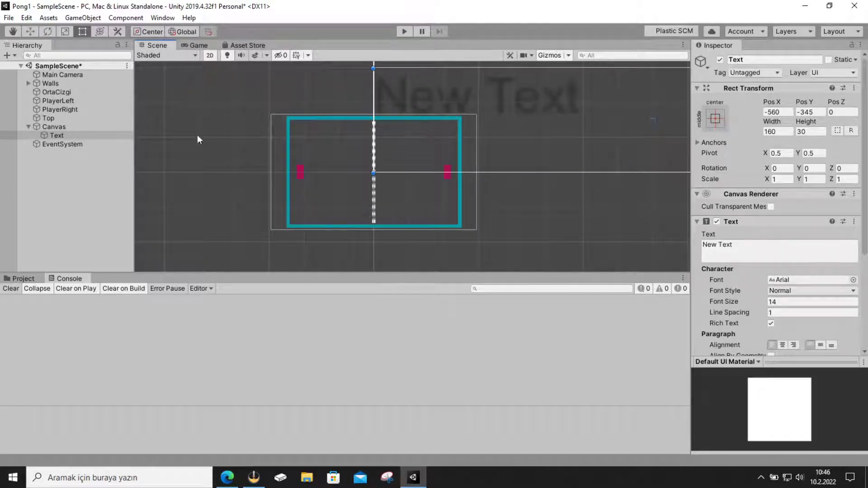
click(62, 147)
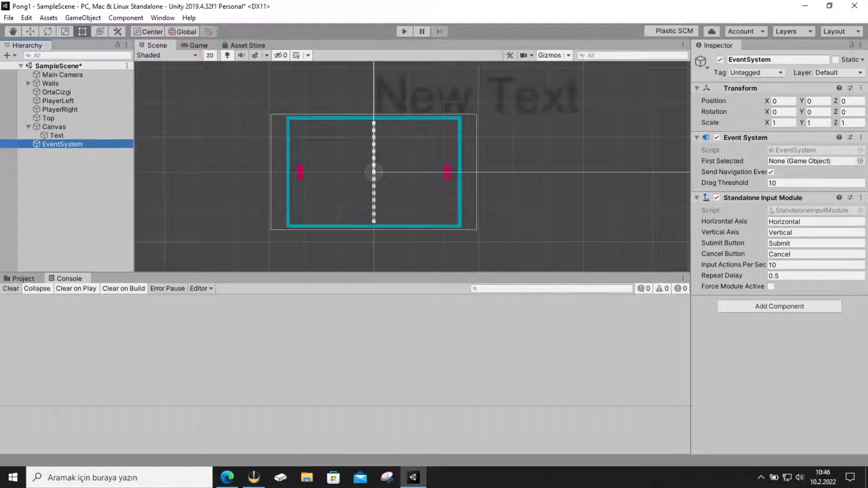
Select the Canvas and frame its 1280 × 720 rect against the play field in the Scene view
click(227, 477)
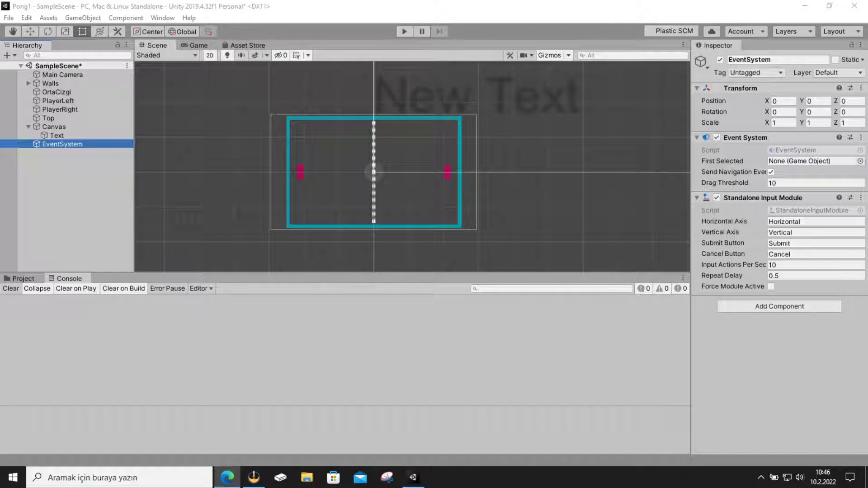
click(68, 127)
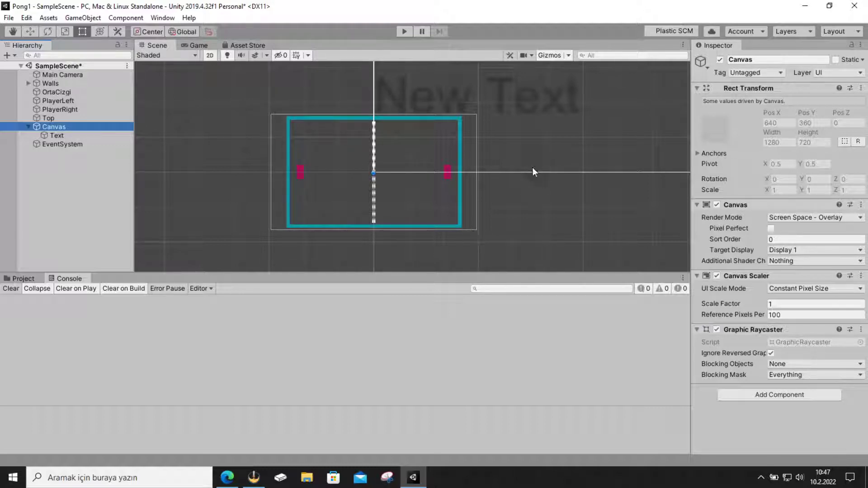
scroll(533, 167, down, 3)
middle_drag(555, 149, 493, 201)
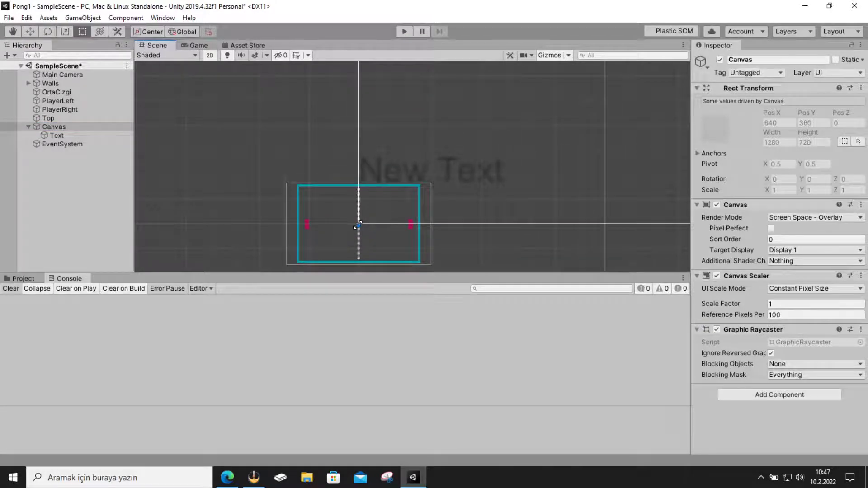
scroll(510, 165, down, 2)
scroll(544, 144, down, 2)
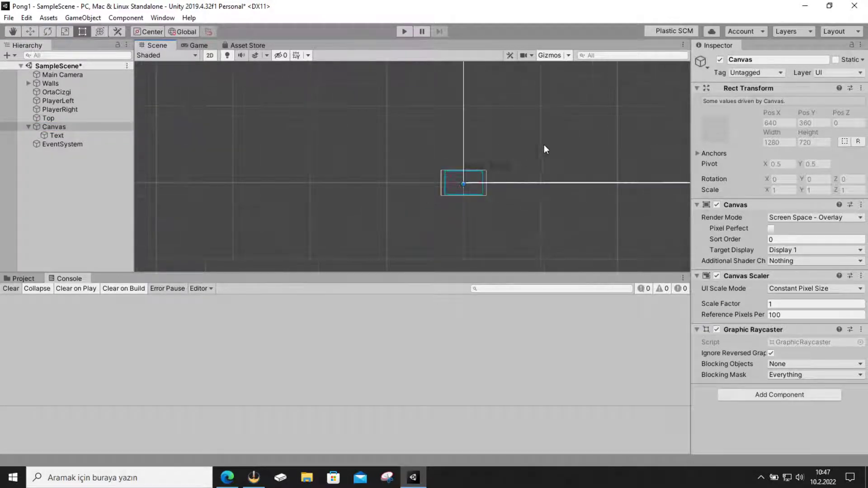
mouse_move(543, 144)
middle_down()
mouse_move(331, 209)
mouse_move(460, 182)
middle_up()
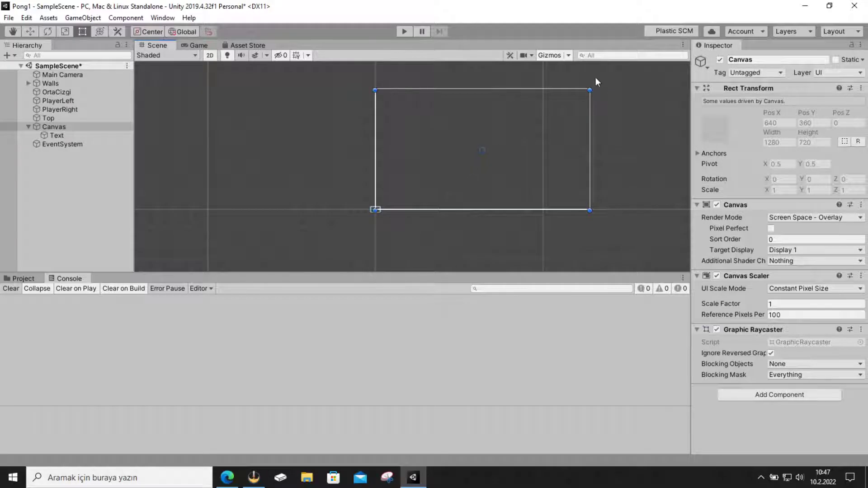
drag(590, 92, 570, 98)
scroll(378, 222, up, 3)
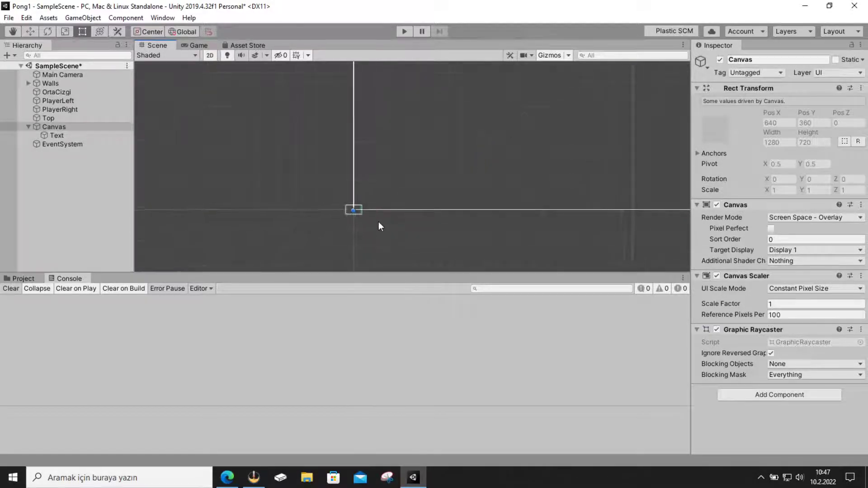
scroll(370, 216, up, 2)
scroll(355, 218, up, 2)
scroll(362, 201, up, 2)
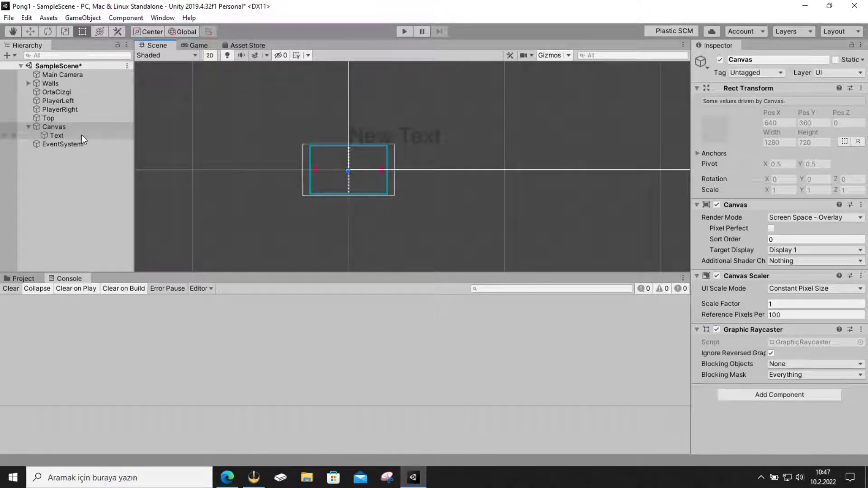
Change the Canvas Render Mode from Screen Space - Overlay to Screen Space - Camera
click(815, 218)
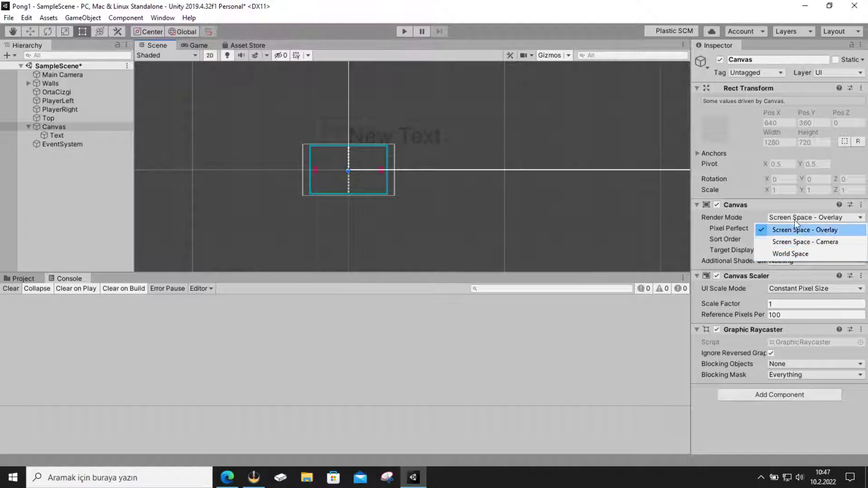
click(756, 215)
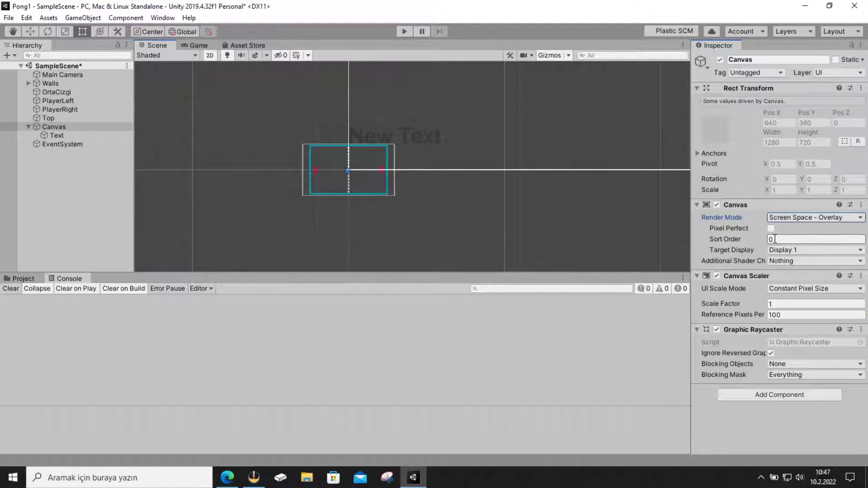
click(787, 218)
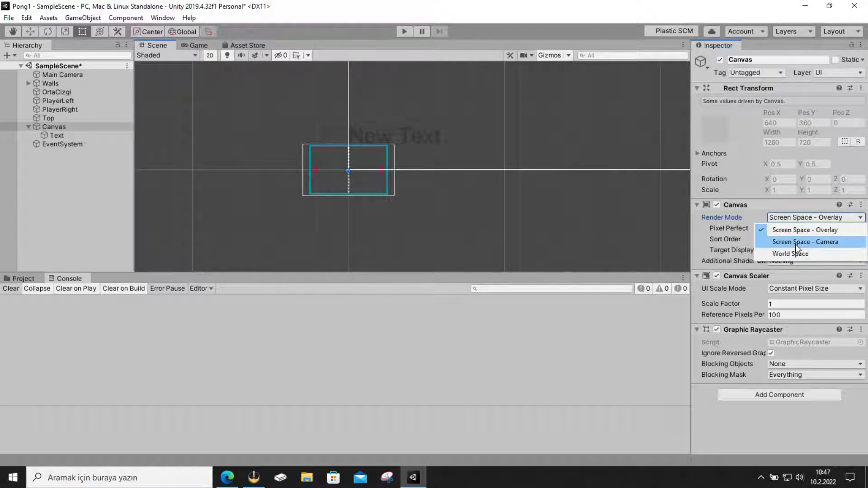
click(796, 244)
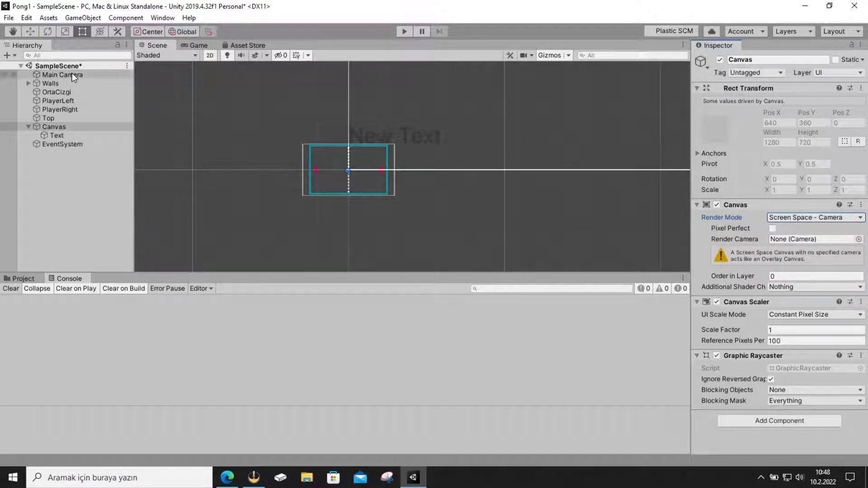
Assign Main Camera as the Canvas Render Camera and fit the scaled canvas in view
drag(72, 75, 801, 240)
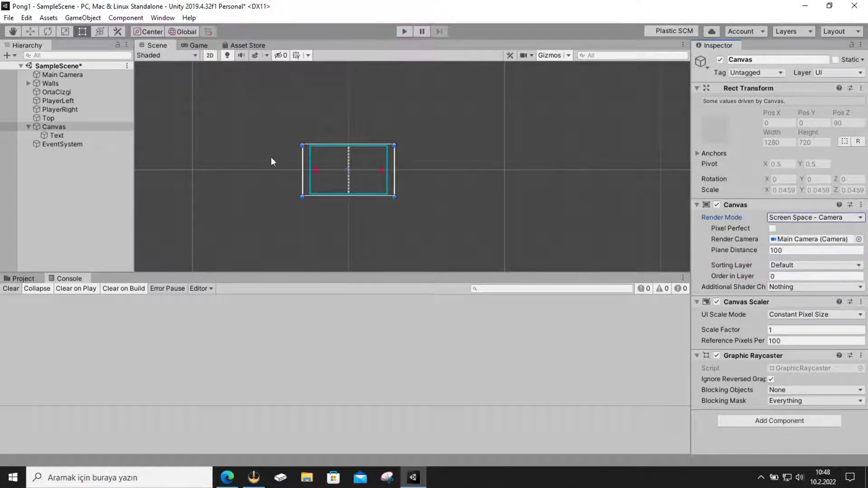
scroll(325, 156, up, 2)
scroll(327, 167, up, 3)
scroll(346, 187, up, 2)
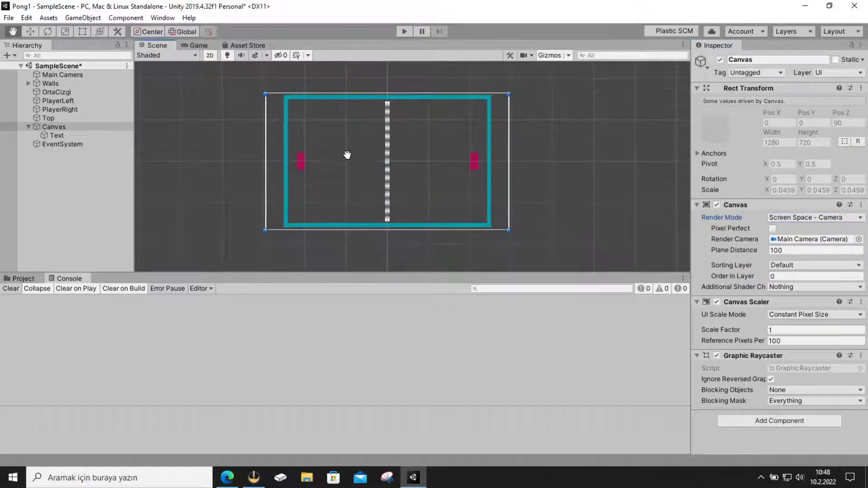
scroll(262, 225, up, 3)
scroll(265, 224, up, 2)
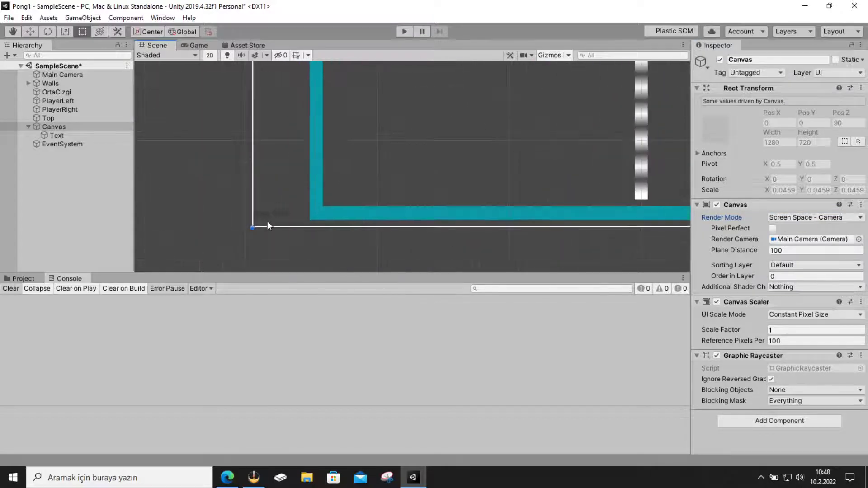
scroll(268, 223, up, 2)
scroll(267, 219, down, 3)
scroll(269, 214, down, 2)
scroll(268, 211, down, 2)
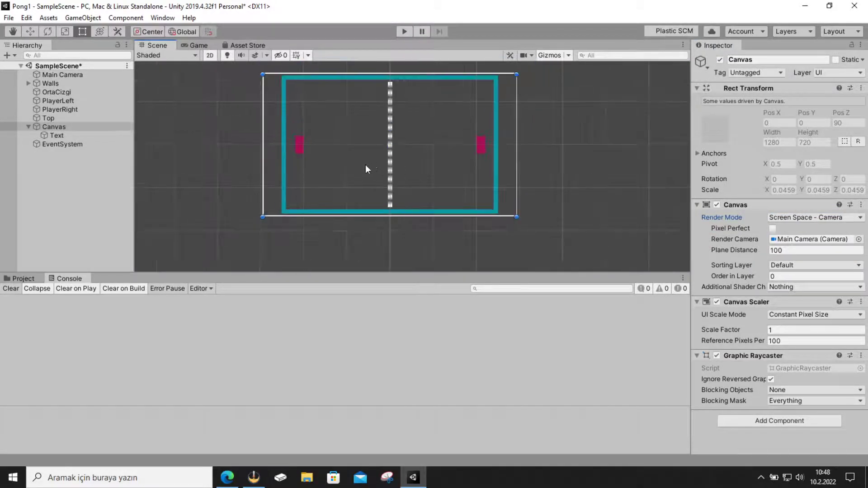
middle_drag(365, 165, 346, 170)
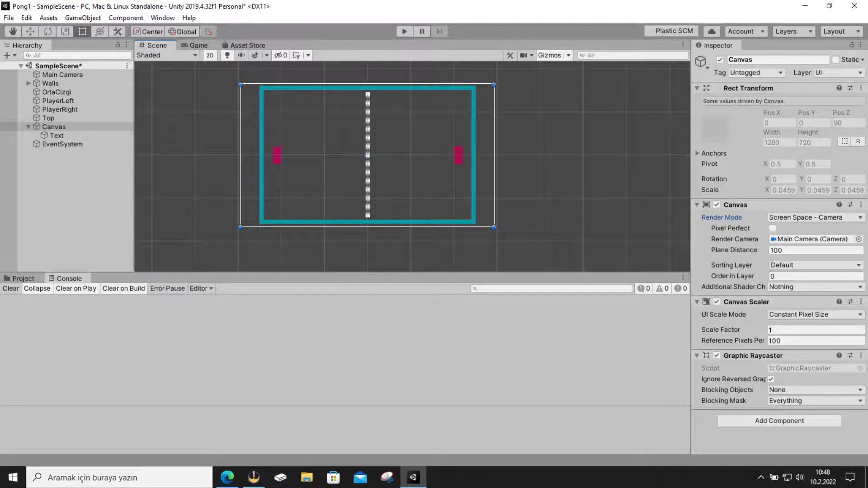
key(alt+Tab)
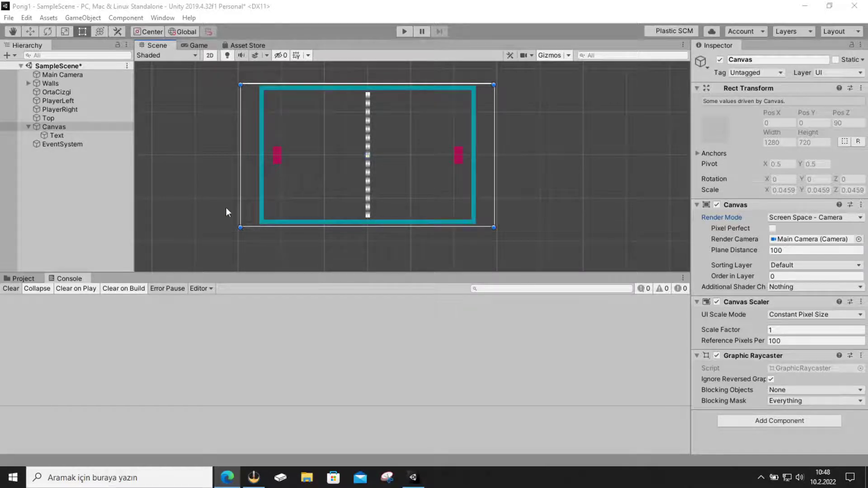
Set the Text object's font size to 50
click(92, 137)
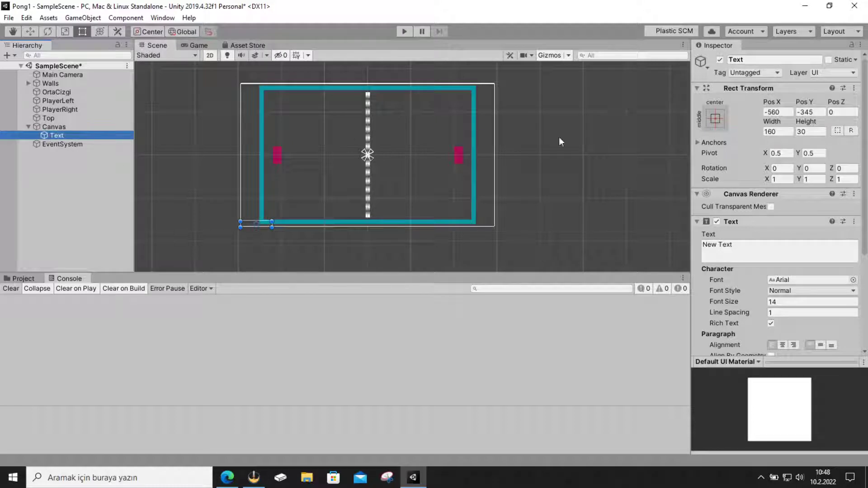
click(784, 305)
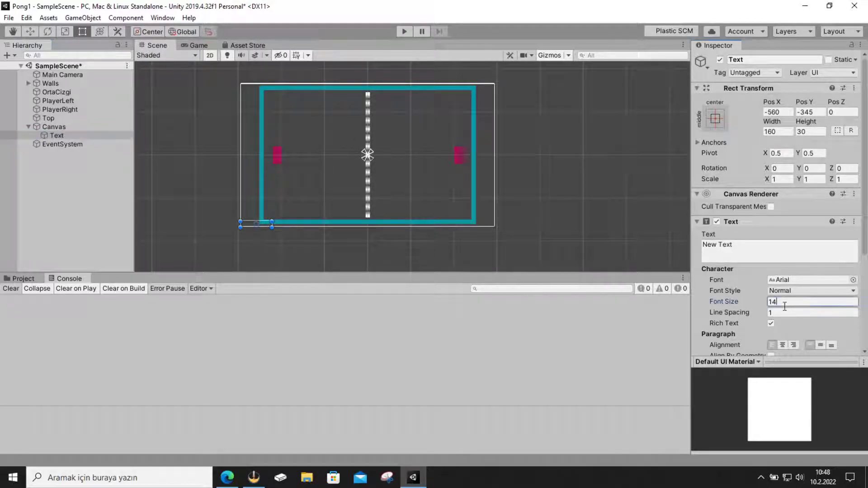
double_click(785, 305)
text(50)
click(744, 280)
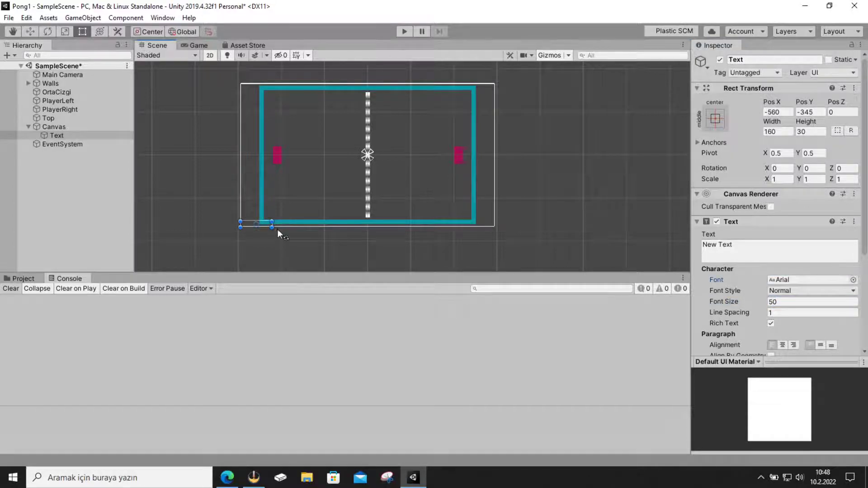
Enlarge the Text box at the canvas's lower-left corner to about 264 × 87, then select Canvas
scroll(214, 228, up, 4)
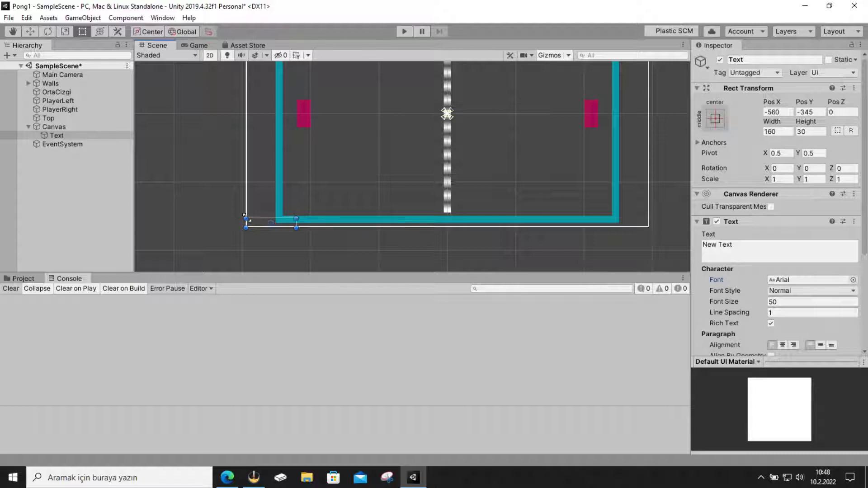
mouse_move(298, 217)
mouse_down()
mouse_move(322, 204)
mouse_move(261, 219)
mouse_move(328, 199)
mouse_up()
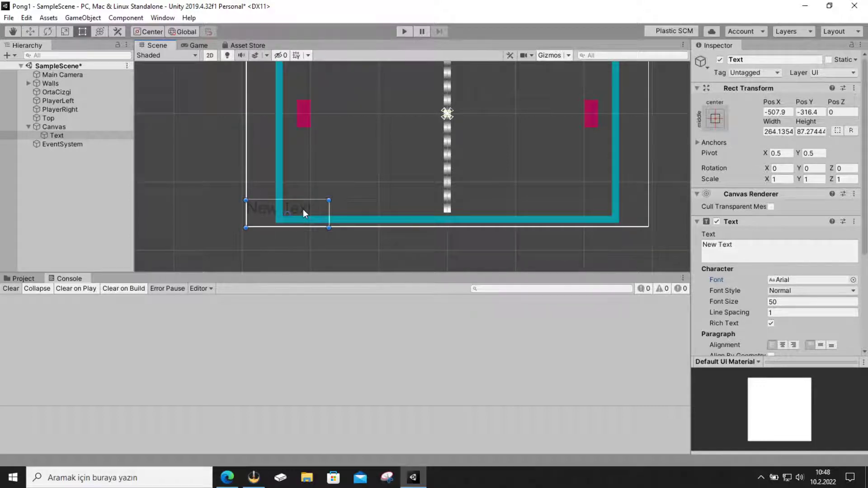
click(409, 195)
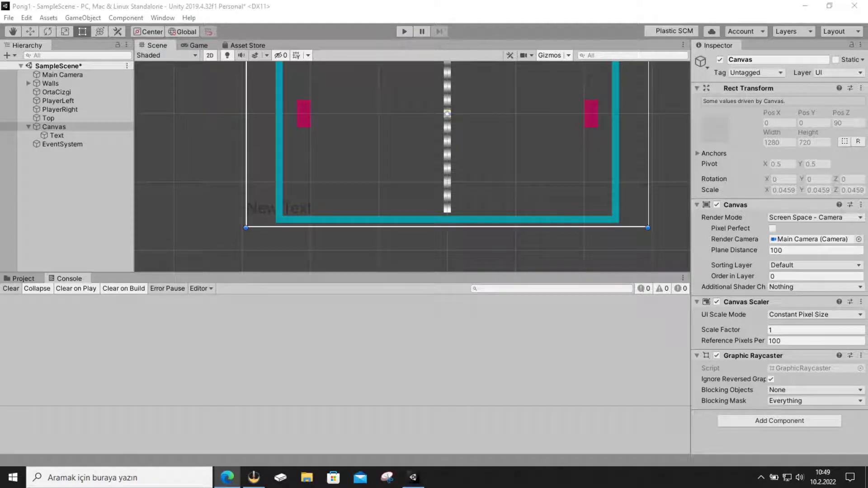
Play the game briefly, stop it, and bring back the Game view
click(403, 32)
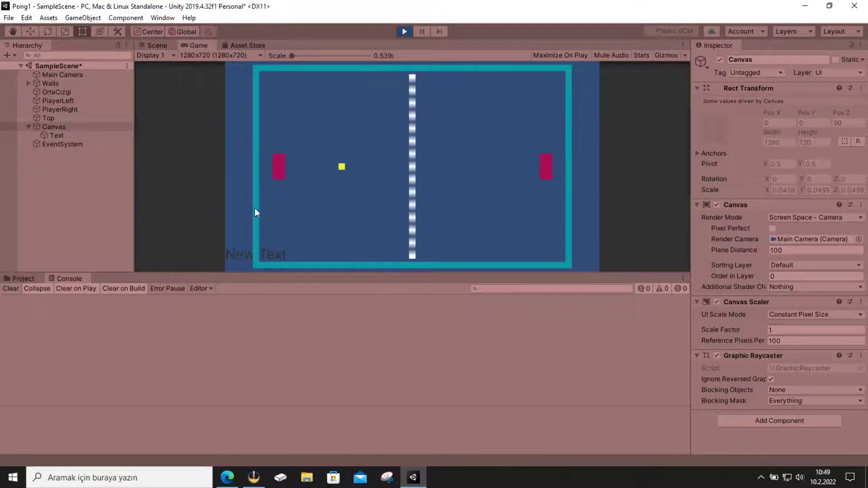
click(403, 31)
click(190, 45)
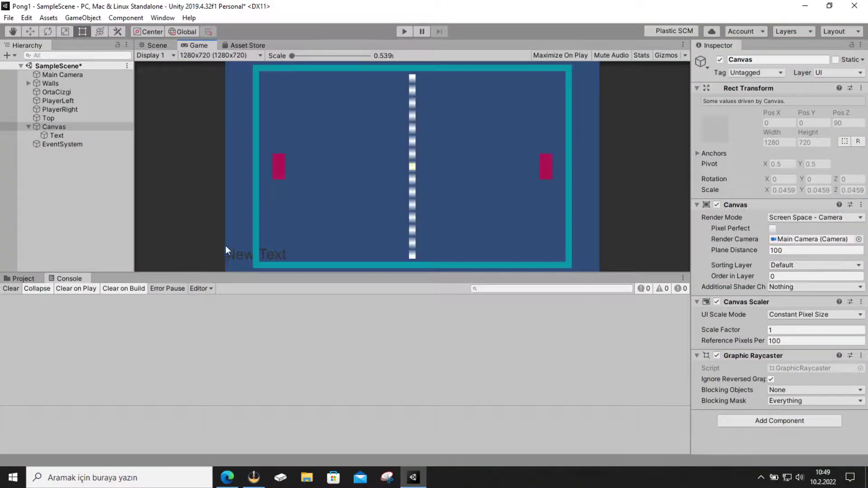
Preview at 480x270, 1024x768 and 1920x1080, then return to 1280x720
click(254, 57)
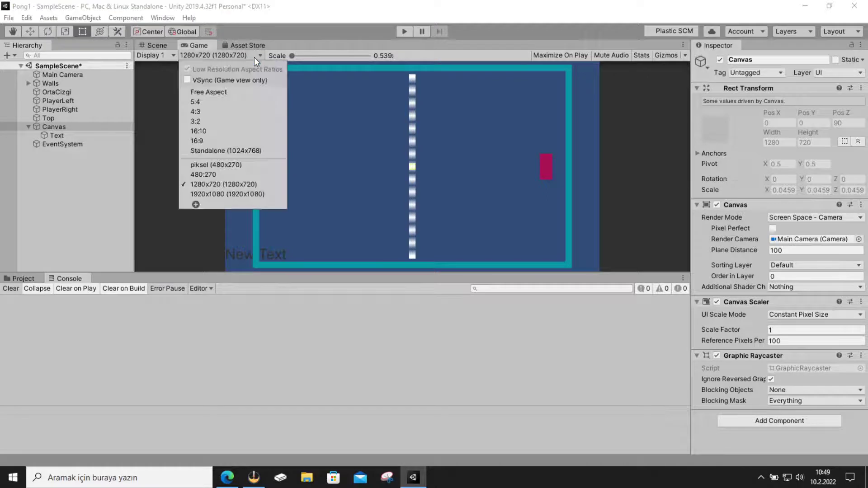
click(251, 166)
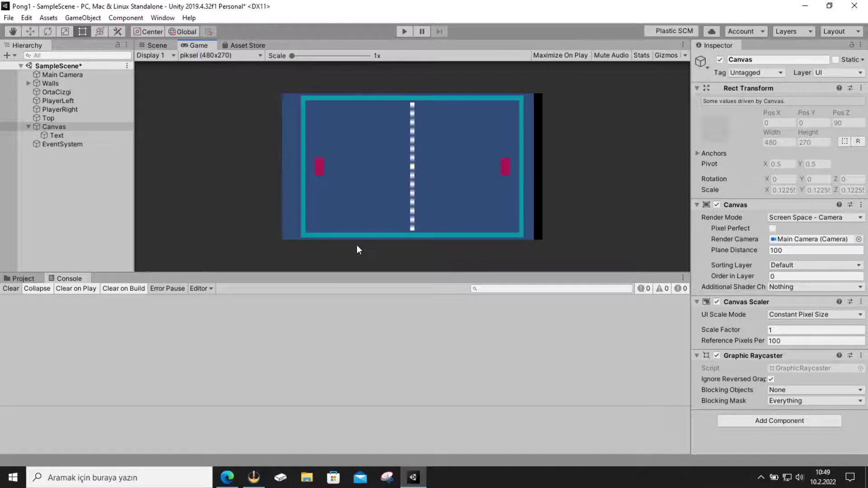
click(260, 55)
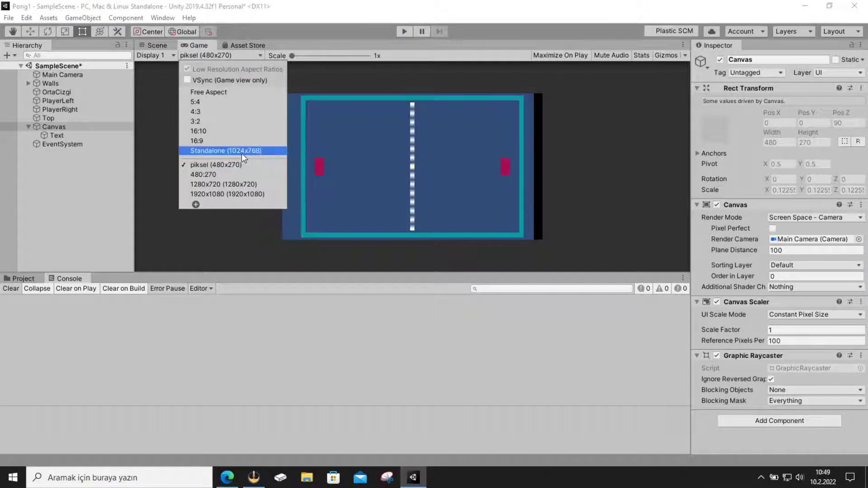
click(241, 151)
click(242, 56)
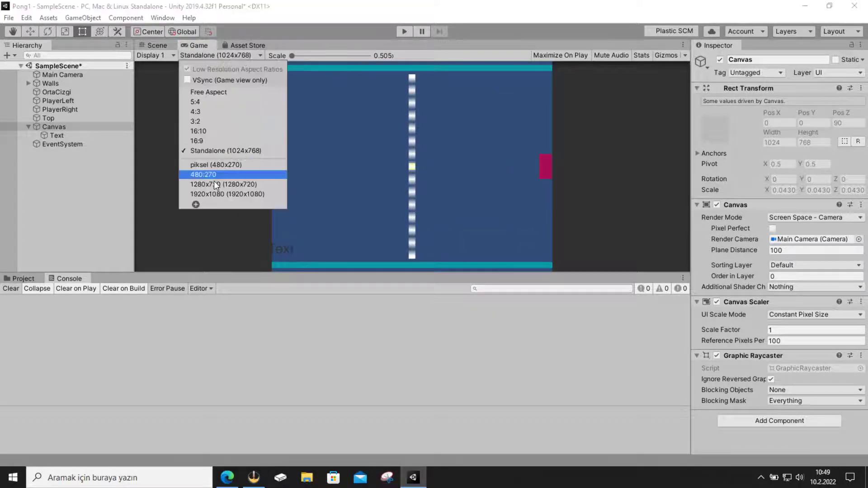
click(216, 190)
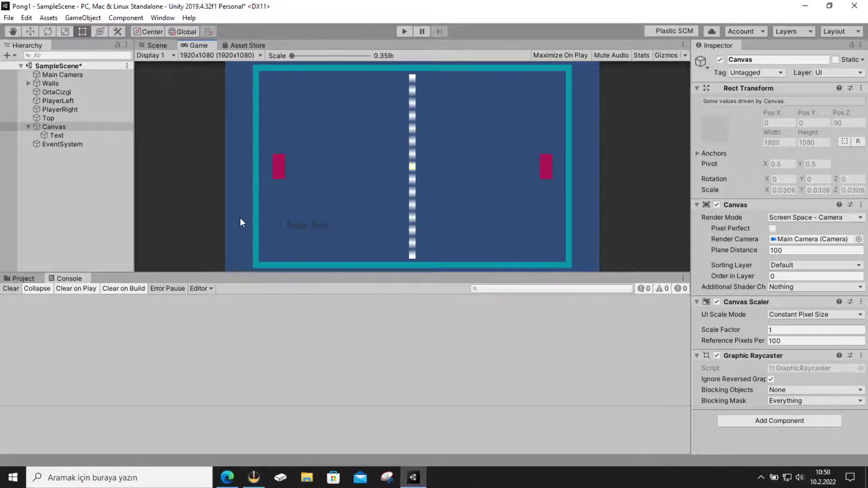
click(240, 56)
click(222, 183)
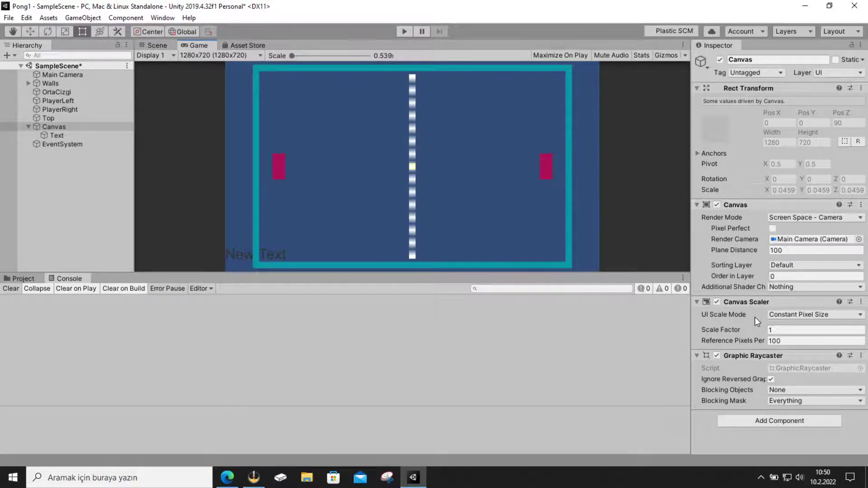
Switch Canvas Scaler UI Scale Mode to Scale With Screen Size, reference resolution X 1280, Y 720
mouse_move(755, 316)
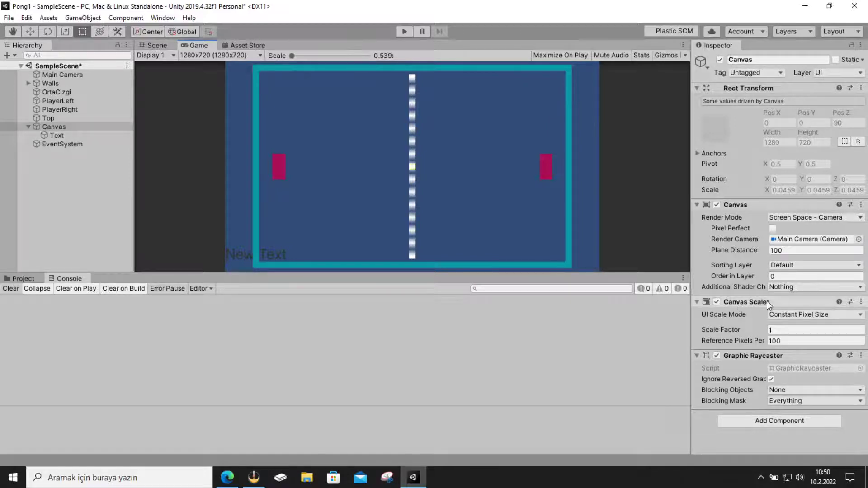
click(808, 315)
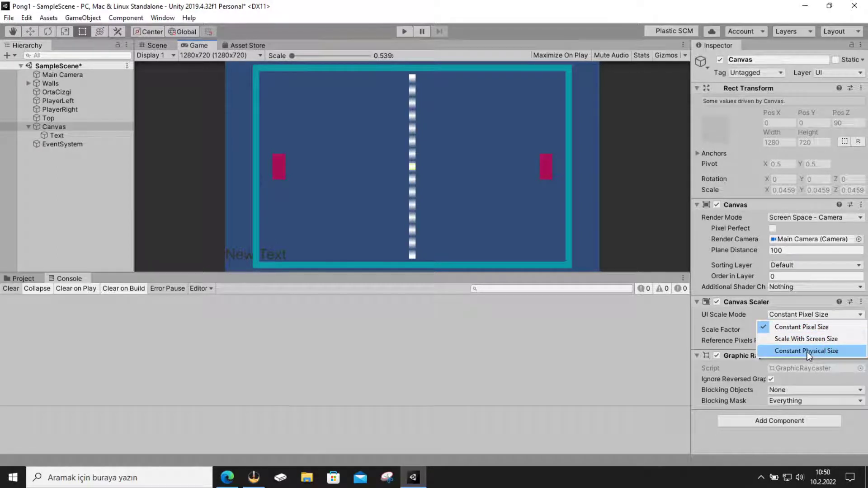
click(785, 342)
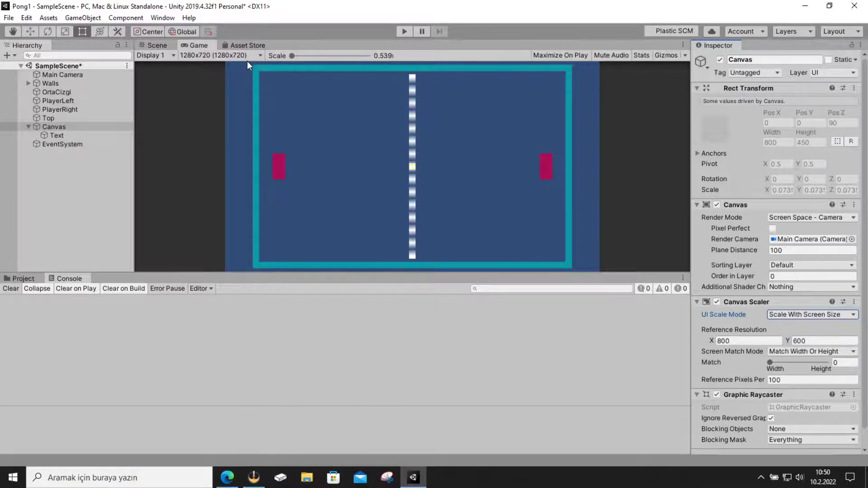
click(736, 342)
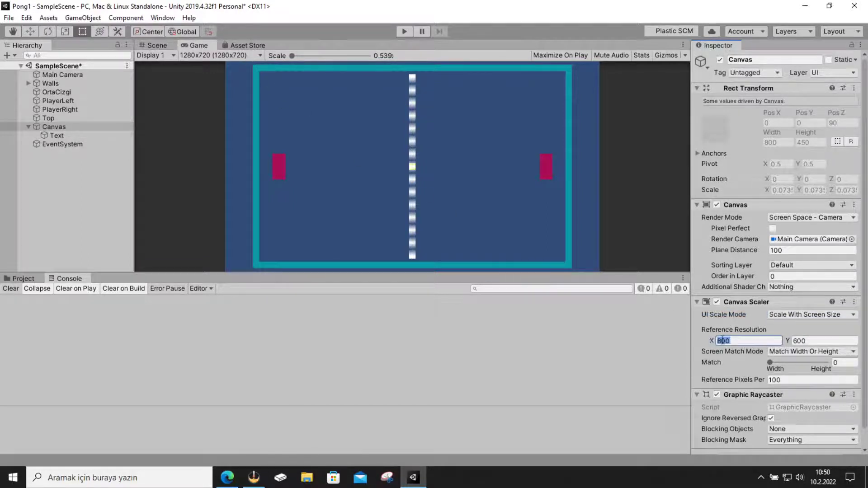
text(1280)
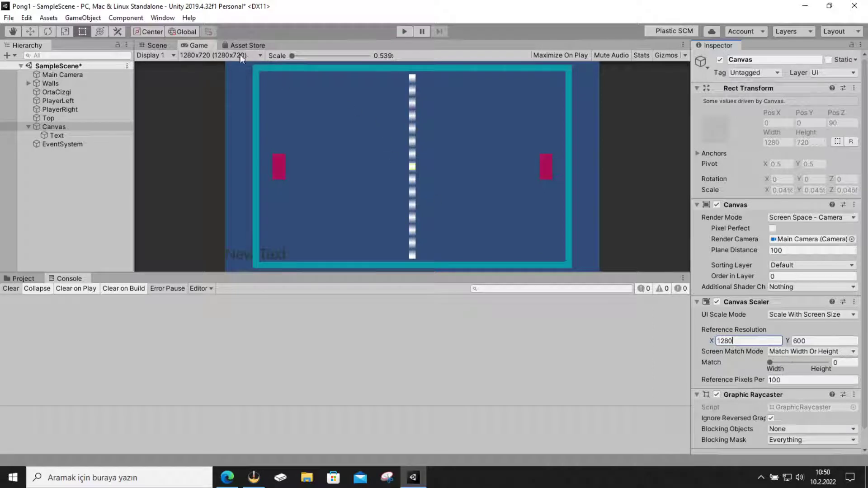
click(808, 341)
right_click(808, 341)
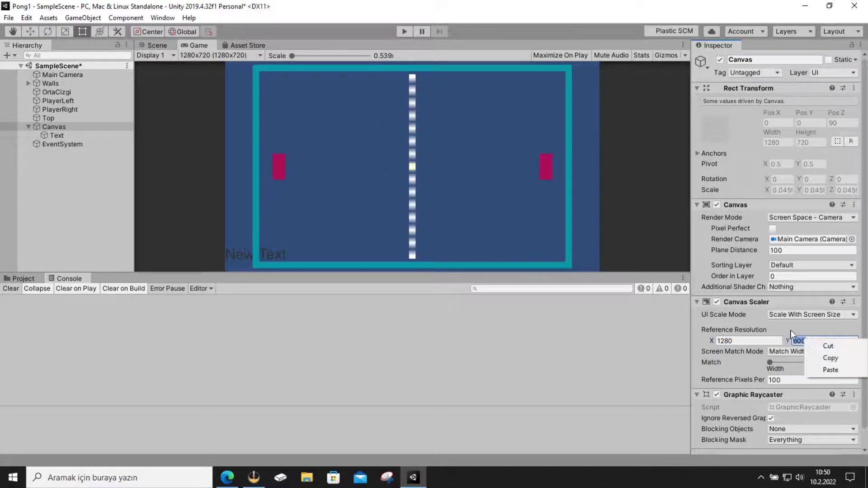
key(Escape)
text(720)
key(Return)
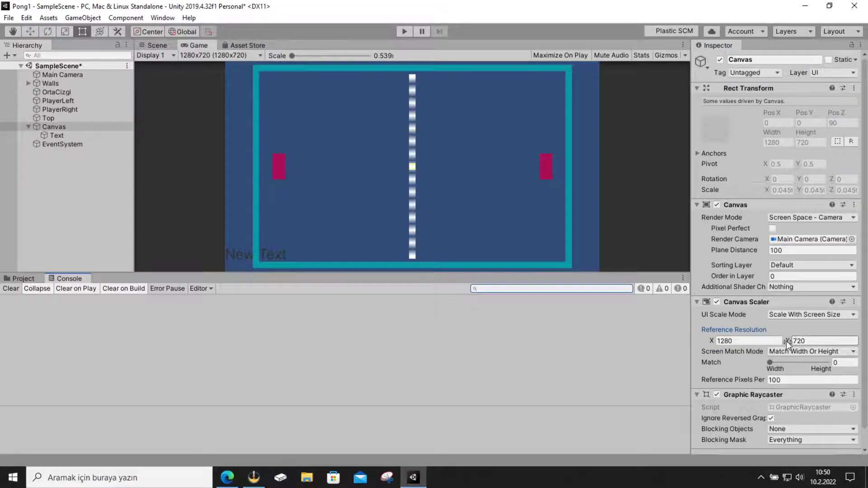
Preview at 1920x1080, 480:270 and 1024x768, returning to 1280x720 after each
click(259, 57)
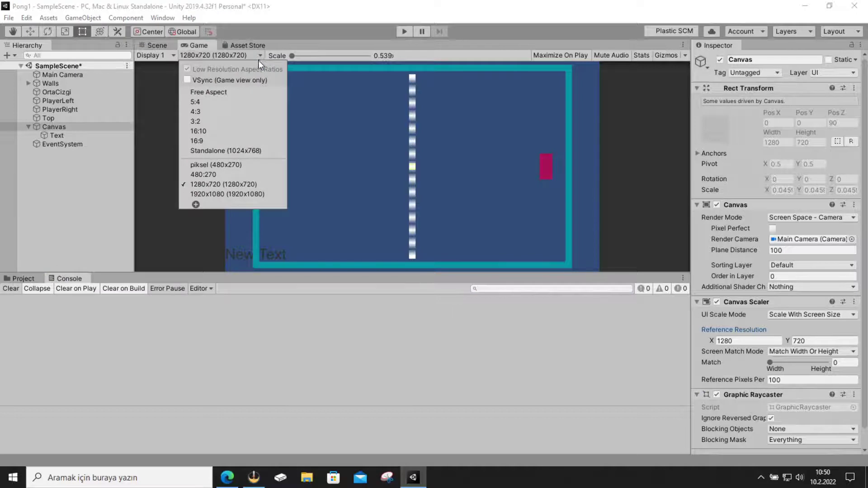
click(250, 193)
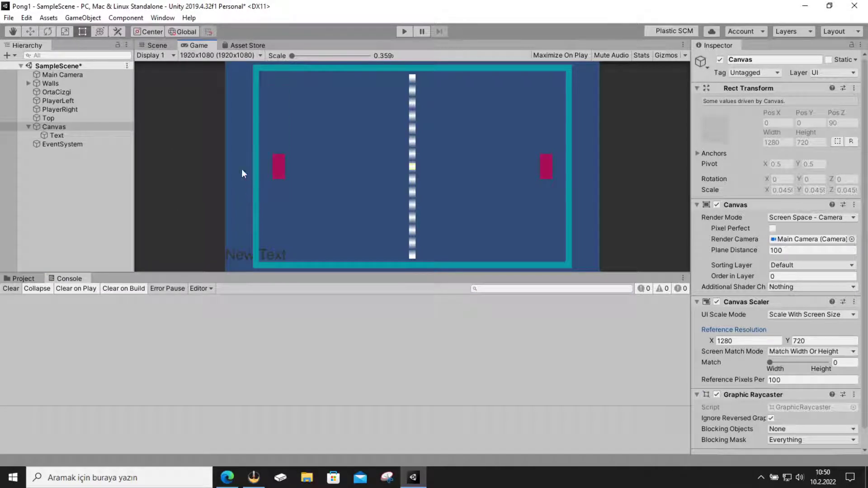
click(232, 56)
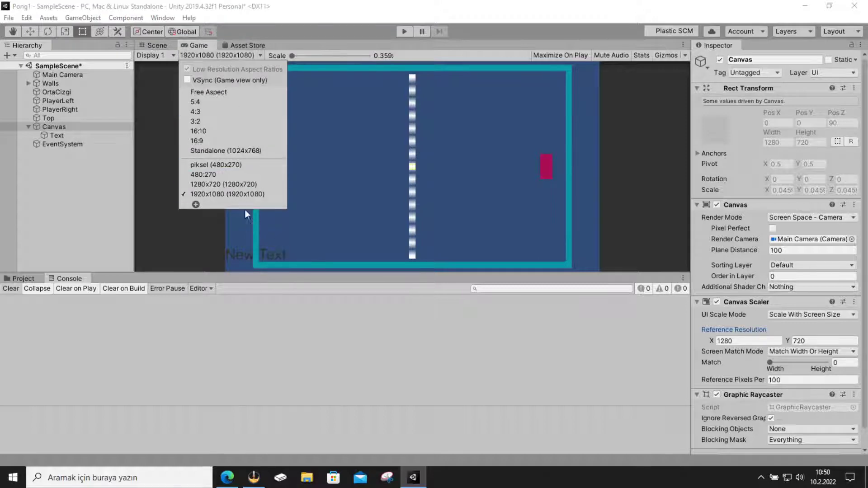
click(242, 184)
click(217, 55)
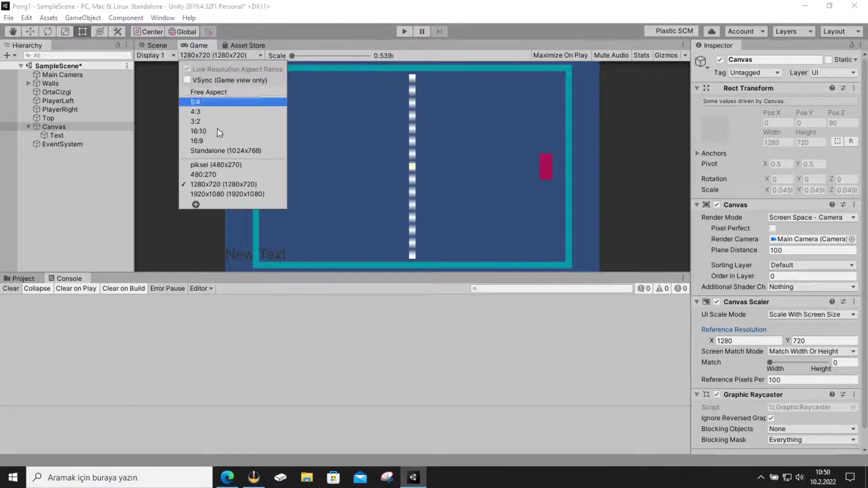
click(235, 177)
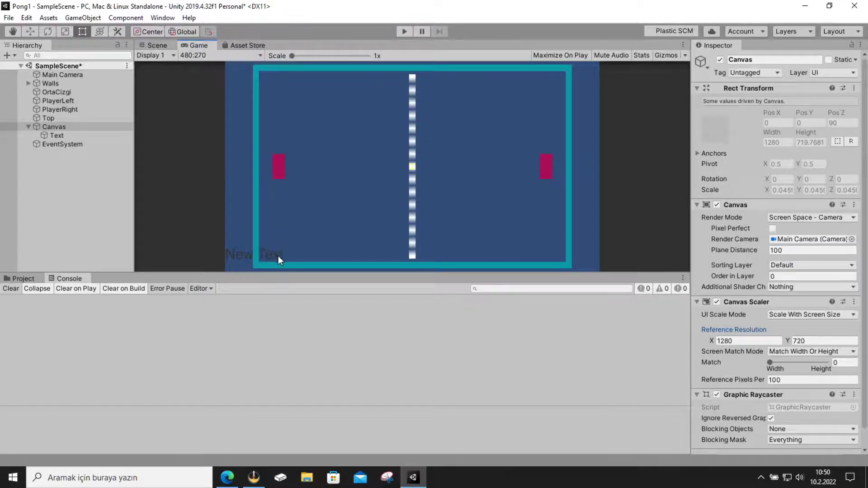
click(225, 56)
click(223, 181)
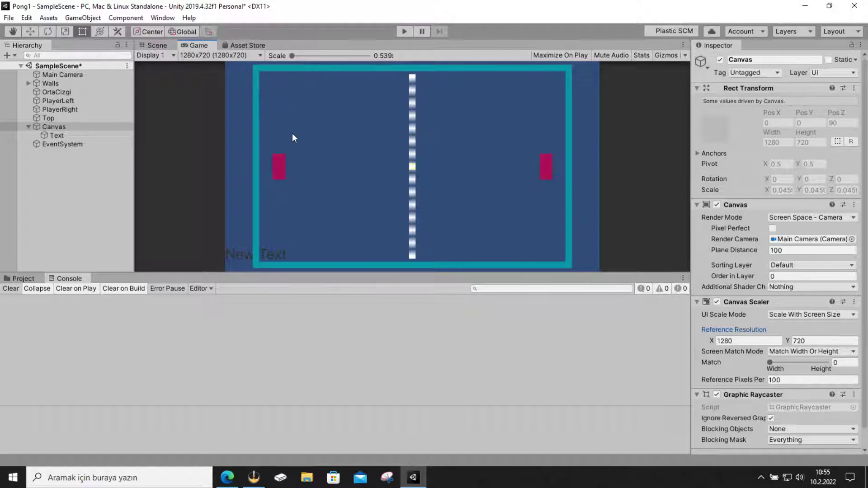
click(231, 56)
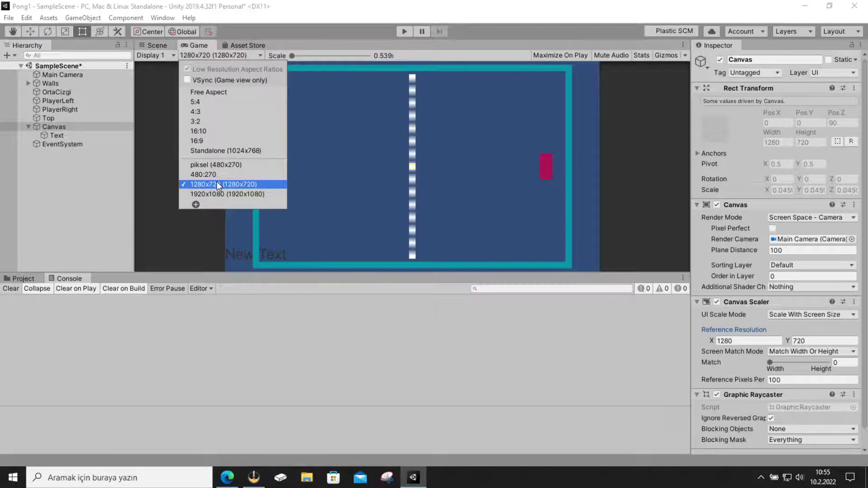
click(216, 153)
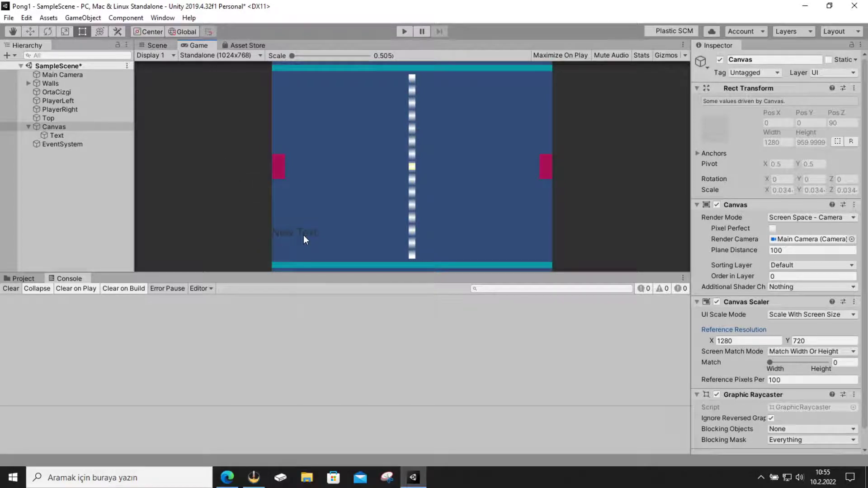
click(224, 56)
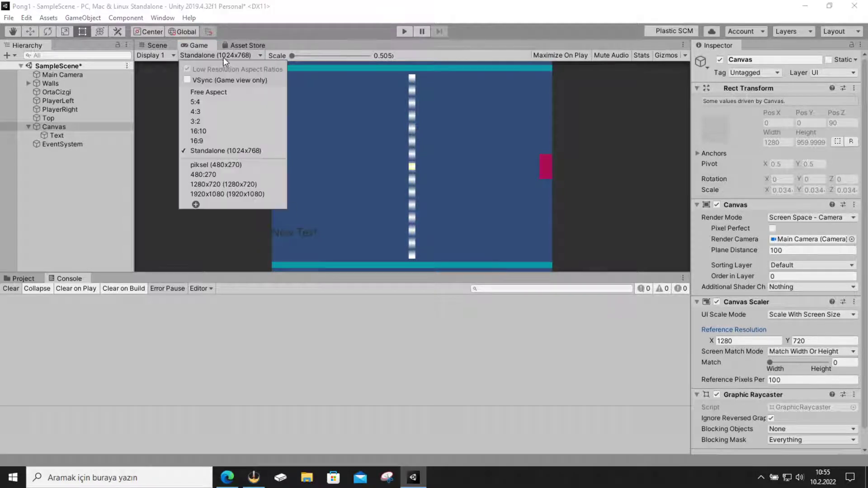
click(207, 184)
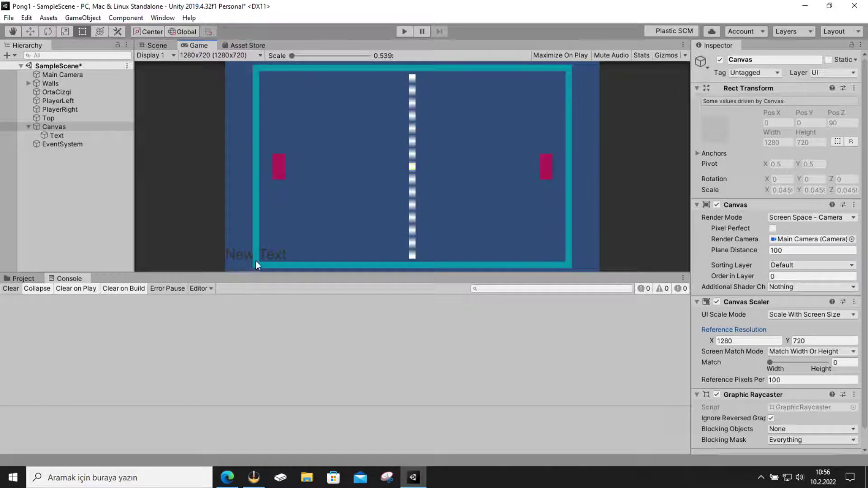
Recheck 1920x1080, 480:270 and Standalone 1024x768, settle on 1280x720, and return to Scene view
click(210, 56)
click(199, 192)
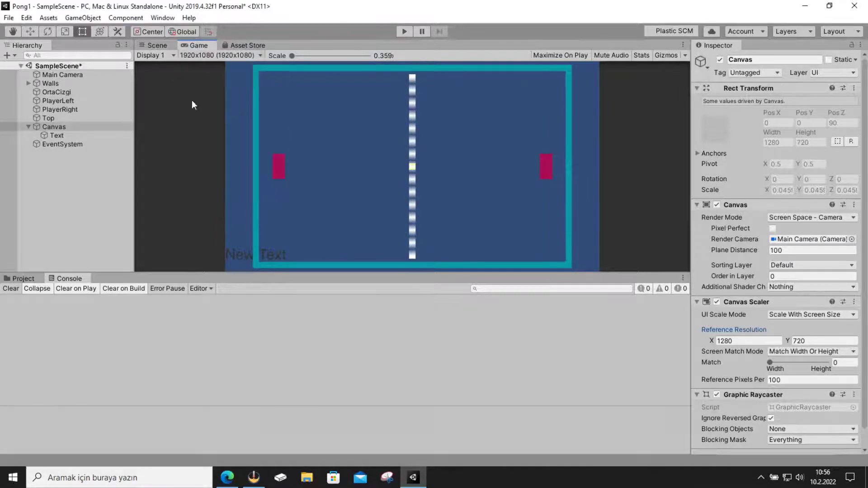
click(198, 60)
click(193, 174)
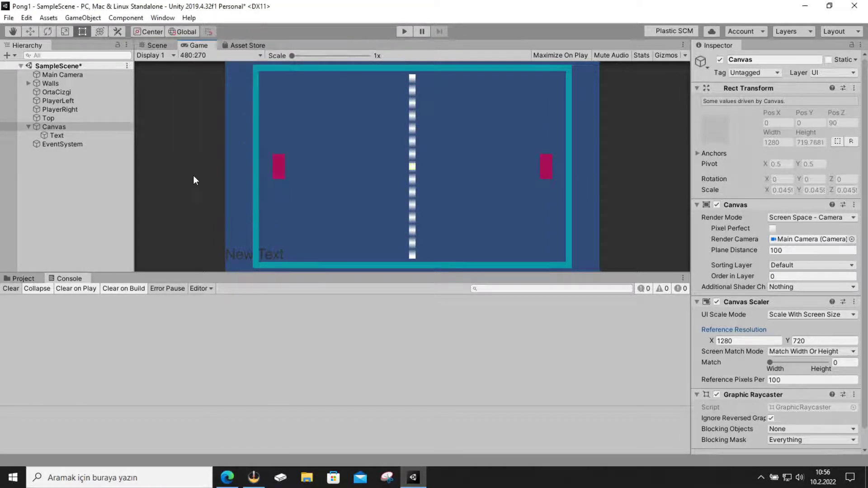
click(211, 57)
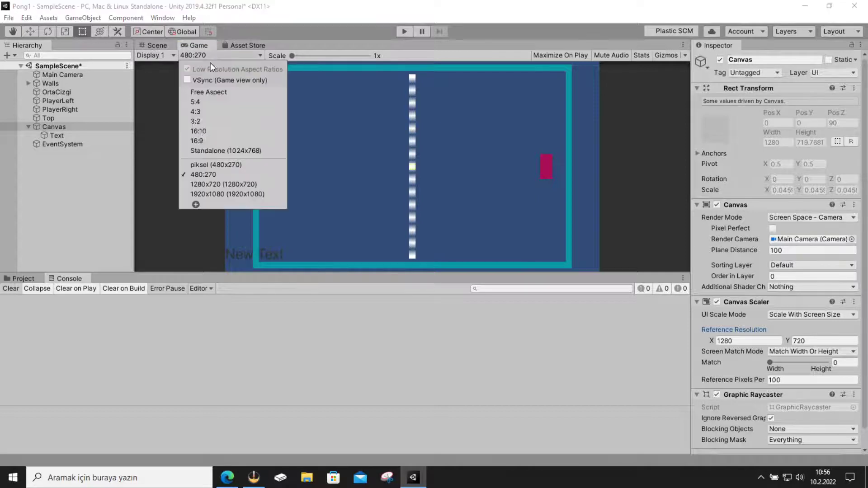
click(203, 182)
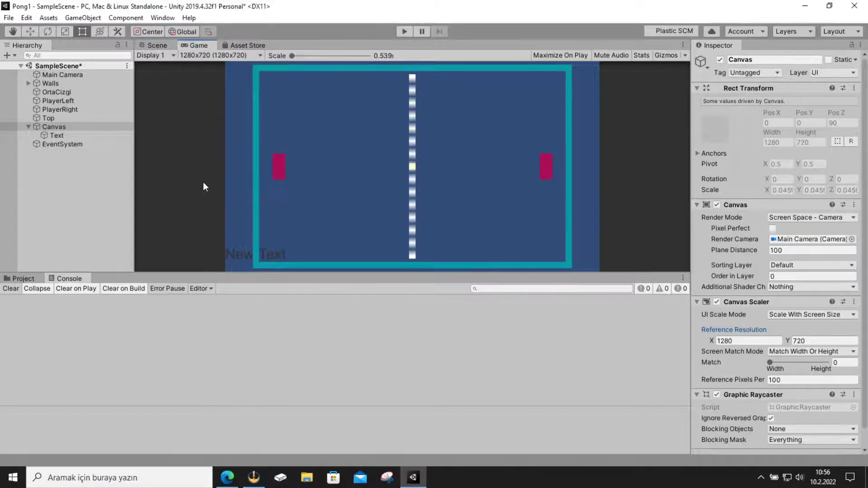
click(221, 58)
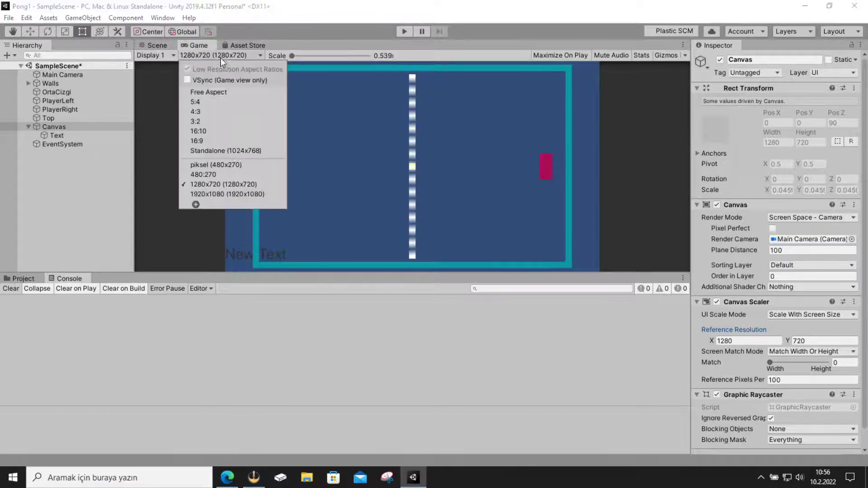
click(215, 154)
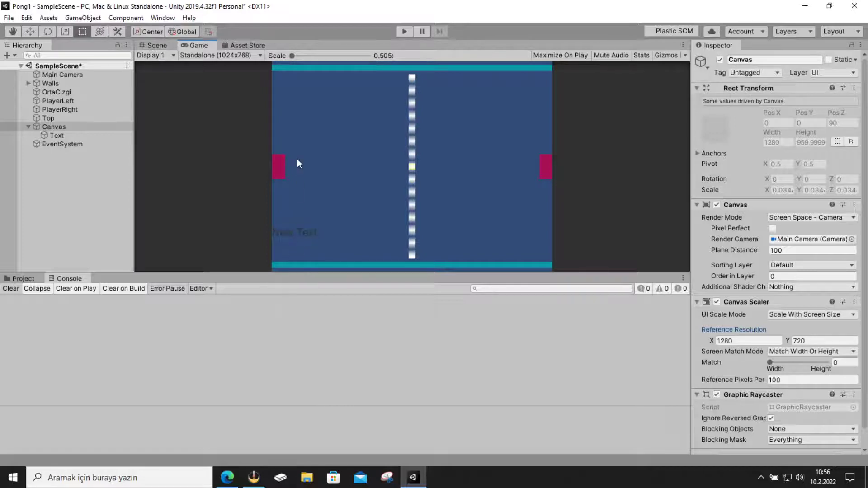
click(227, 56)
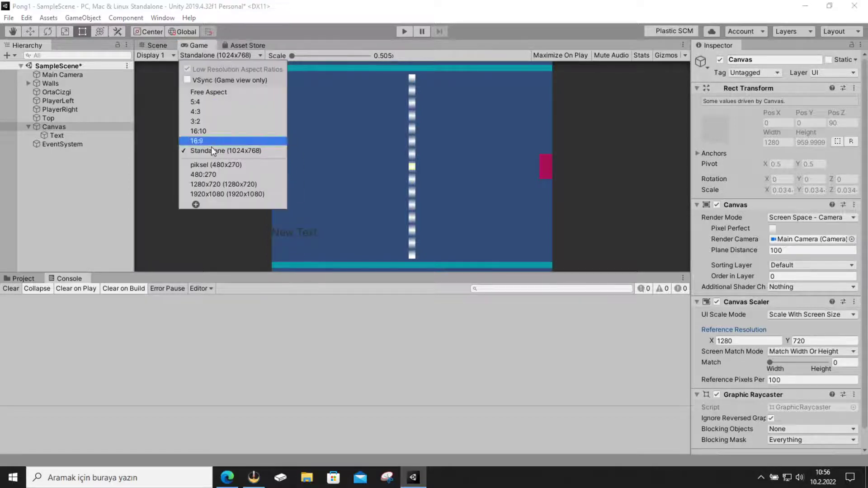
click(222, 182)
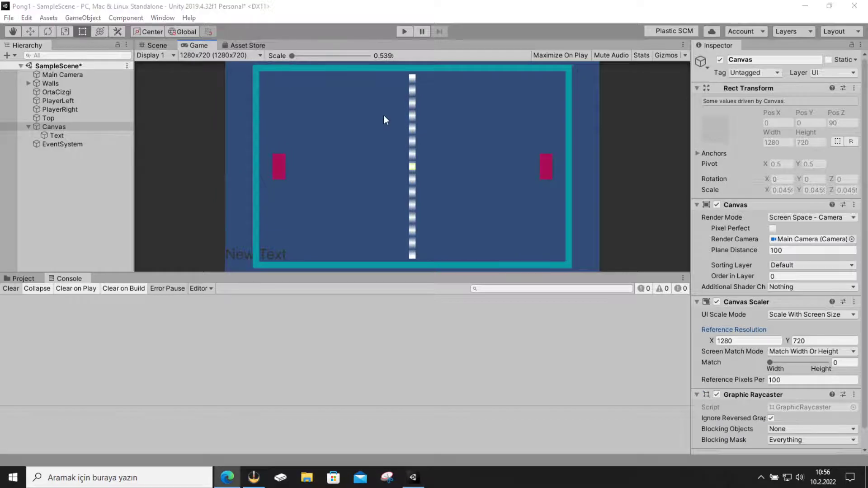
click(163, 46)
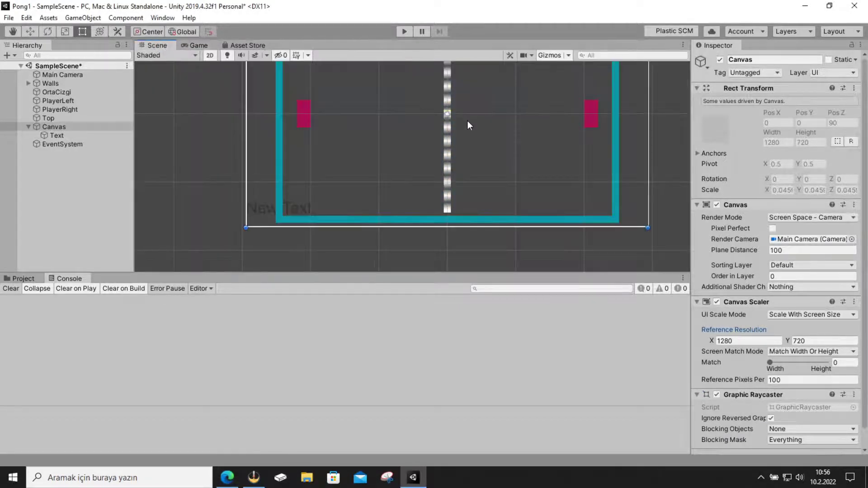
Select the Text object and nudge the New Text label up and right
middle_drag(468, 120, 419, 159)
click(79, 126)
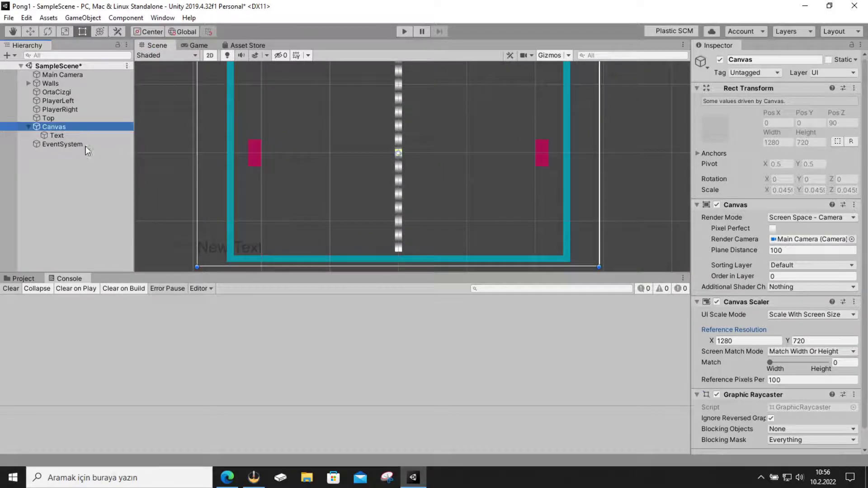
click(76, 137)
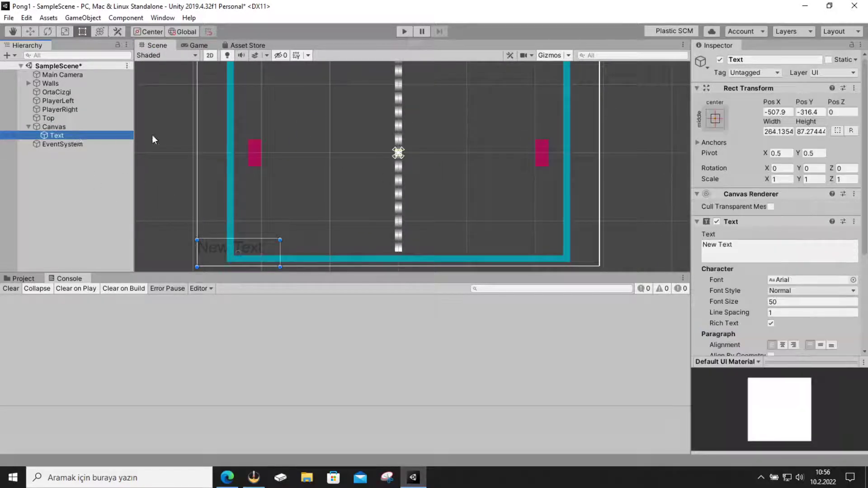
scroll(433, 202, down, 3)
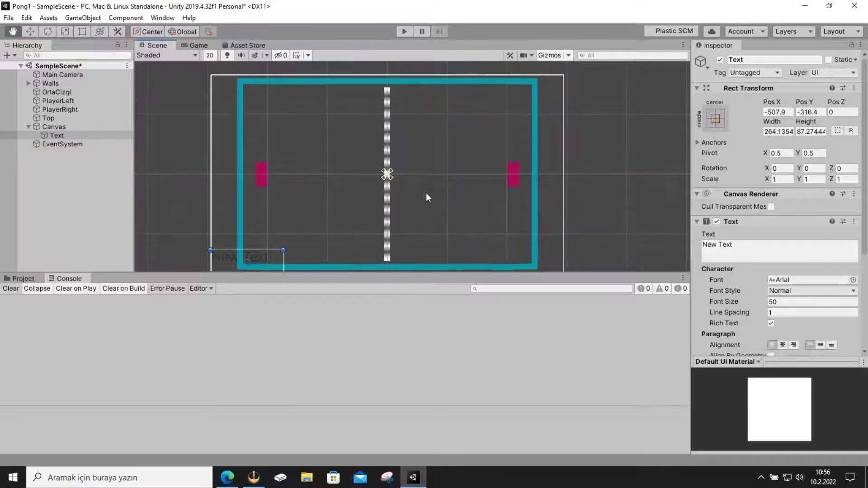
scroll(427, 194, down, 2)
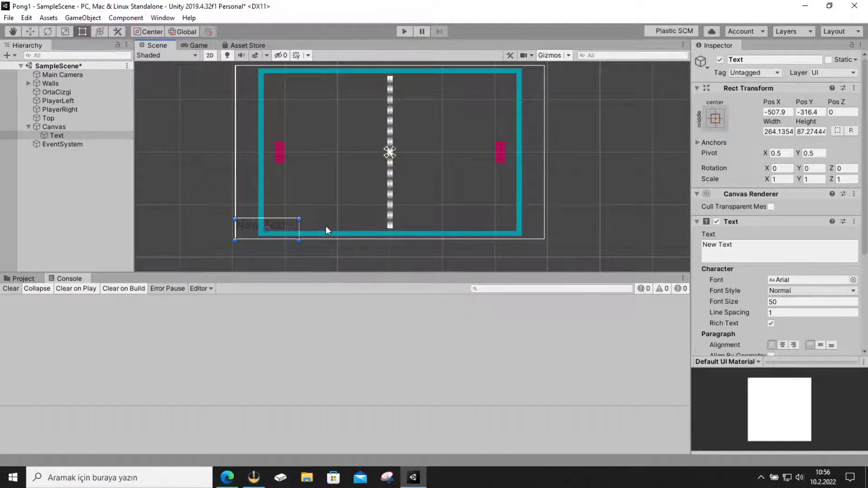
mouse_move(279, 226)
mouse_down()
mouse_move(322, 187)
mouse_move(271, 235)
mouse_up()
Apply the bottom-left anchor preset to the Text, placing it at 132.07, 43.64
click(716, 119)
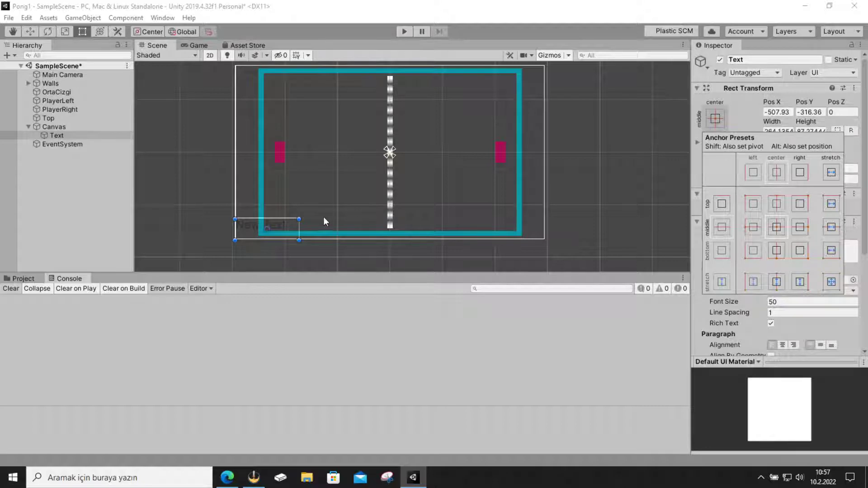
click(754, 252)
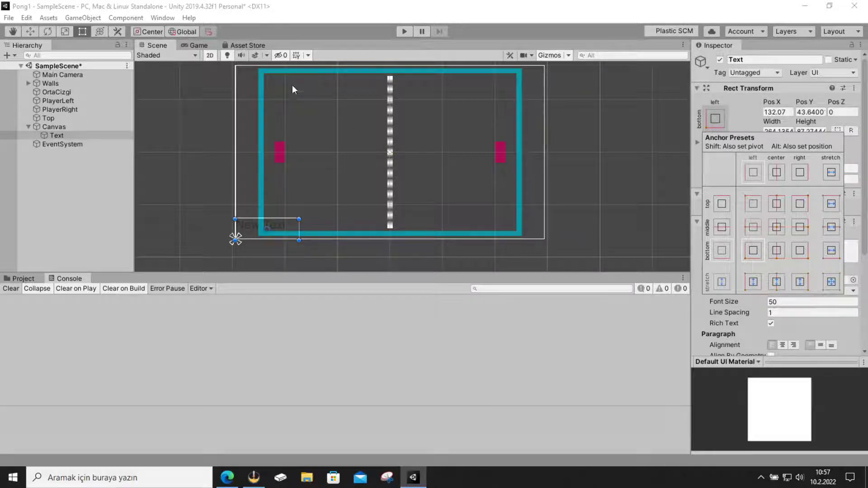
click(200, 48)
click(199, 45)
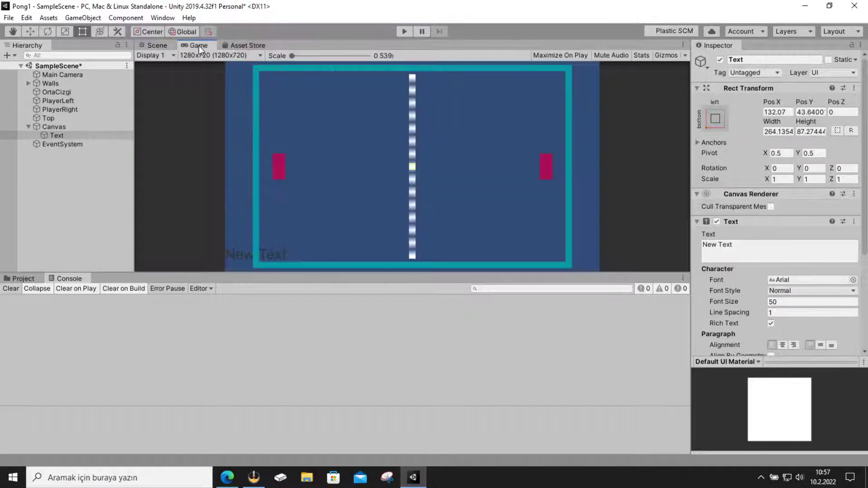
click(207, 55)
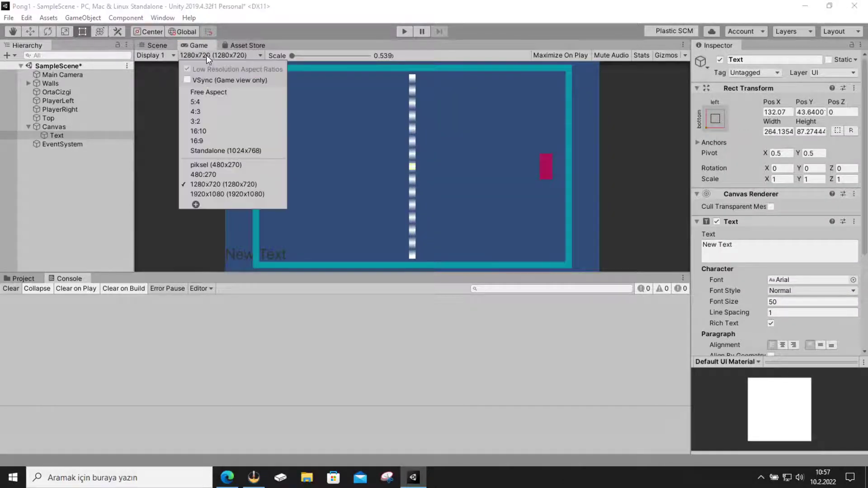
click(213, 151)
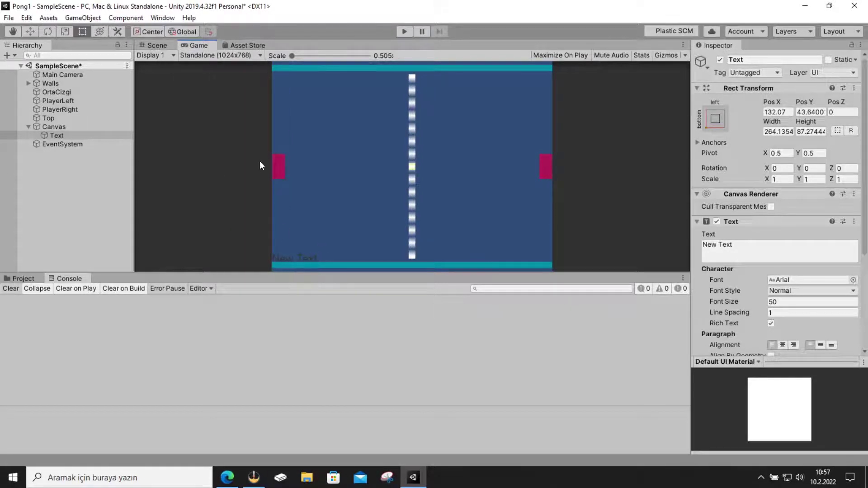
click(225, 57)
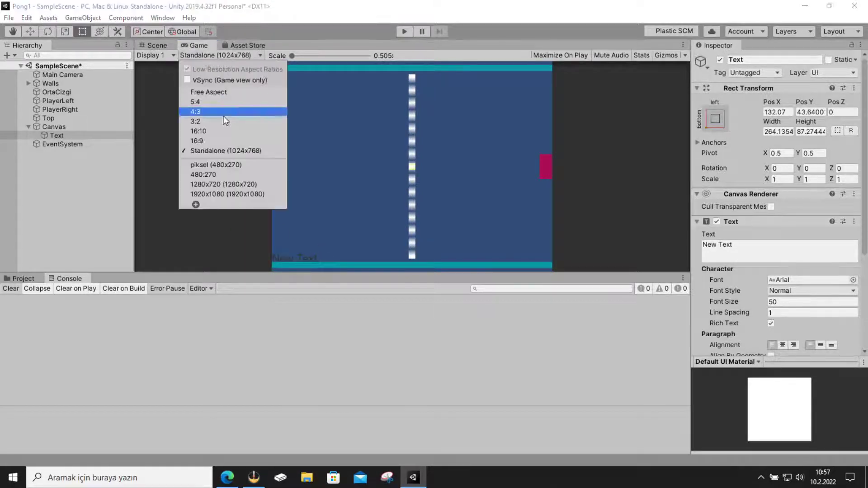
click(225, 167)
click(222, 56)
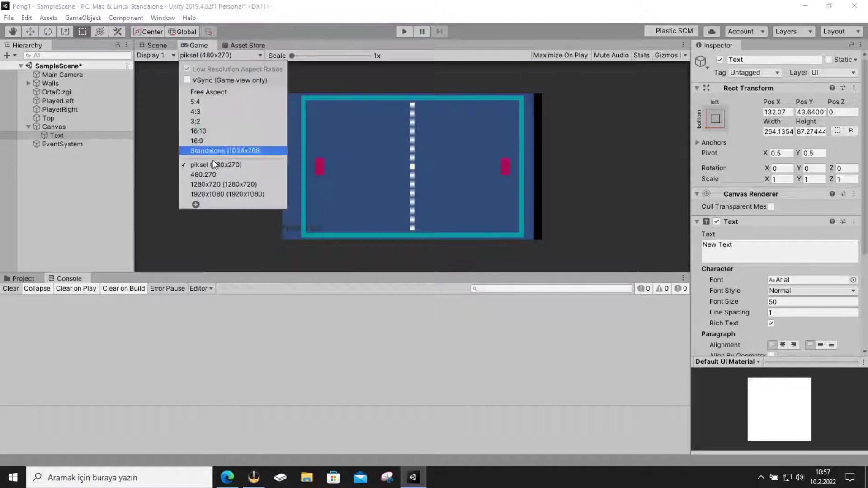
click(216, 194)
click(213, 56)
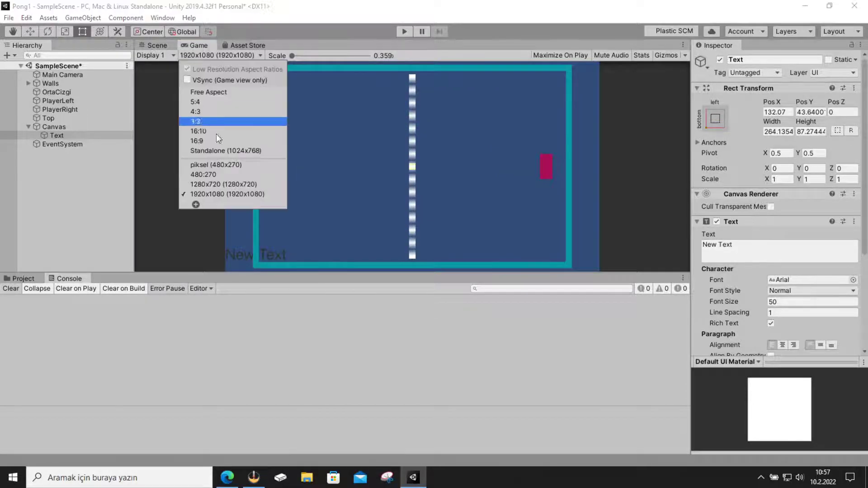
click(220, 184)
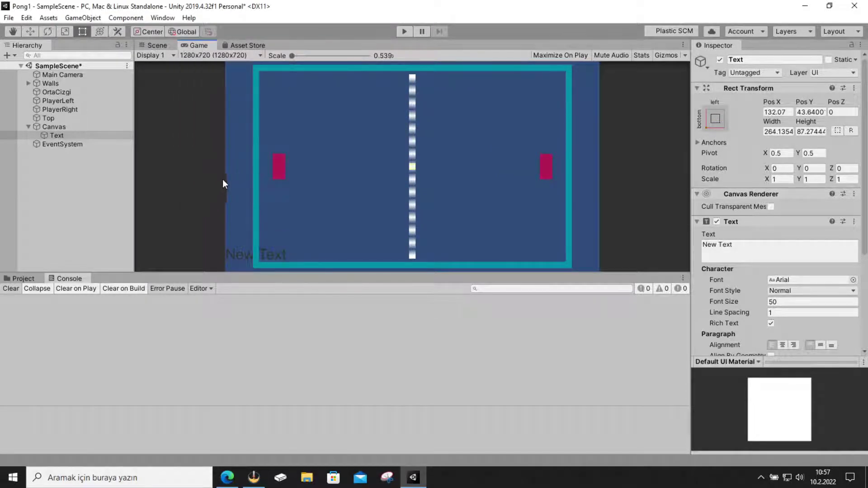
click(159, 45)
Drag the New Text label mid-field, then Alt-snap it to the bottom-left preset at 132.07, 43.64
mouse_move(278, 224)
mouse_down()
mouse_move(333, 190)
mouse_move(345, 130)
mouse_up()
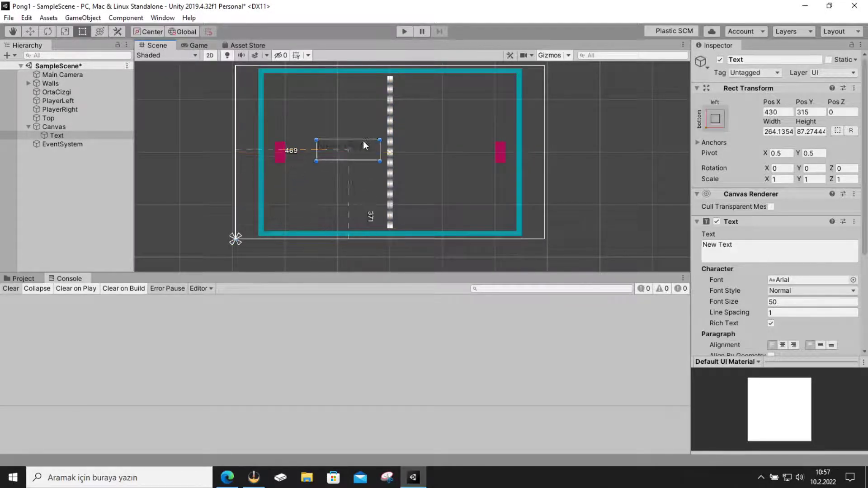
drag(348, 145, 348, 147)
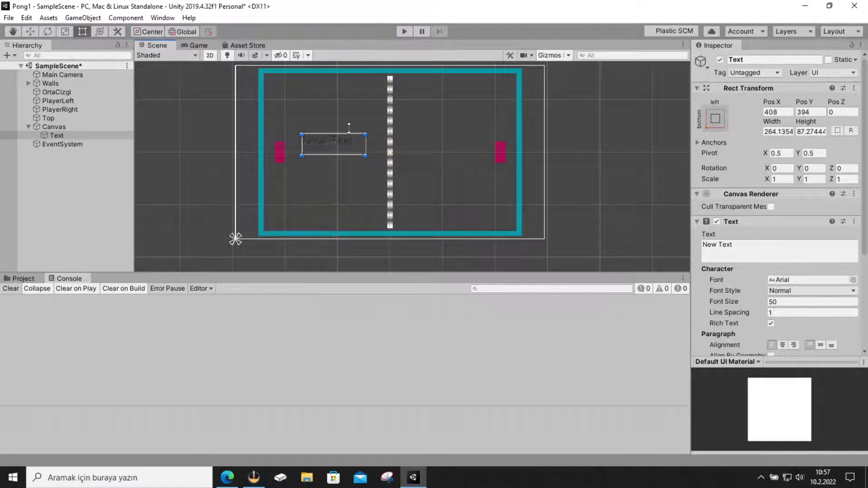
click(715, 120)
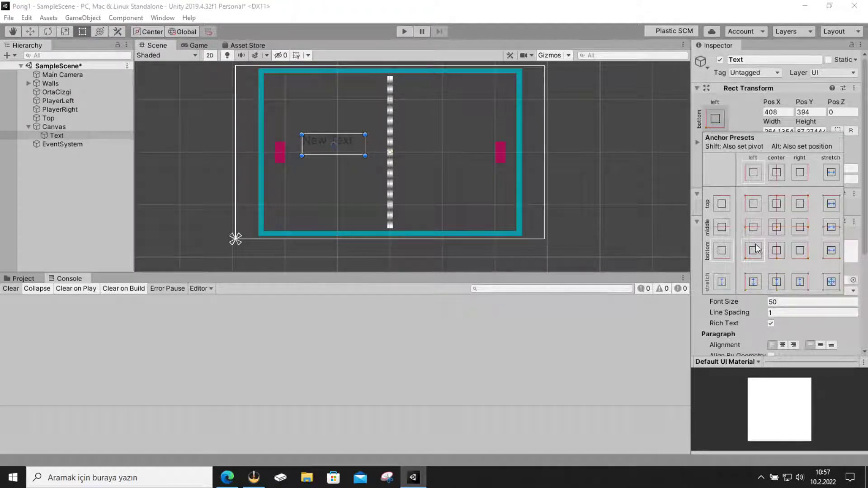
key(alt)
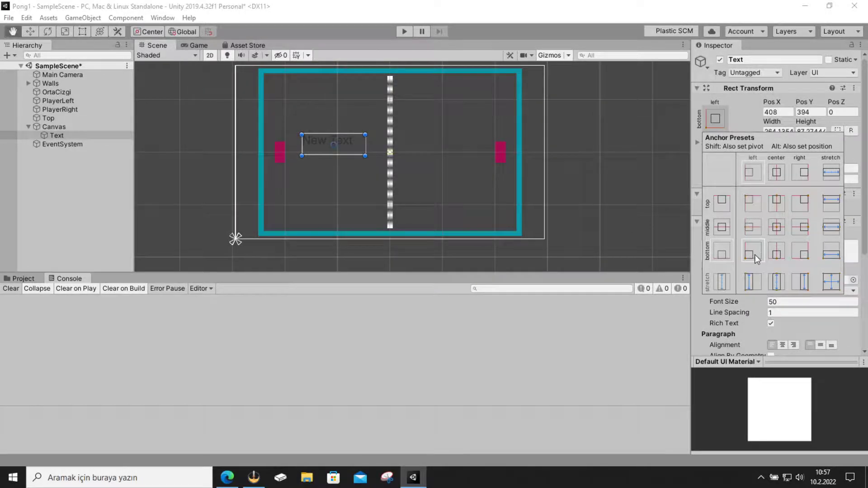
alt+click(755, 254)
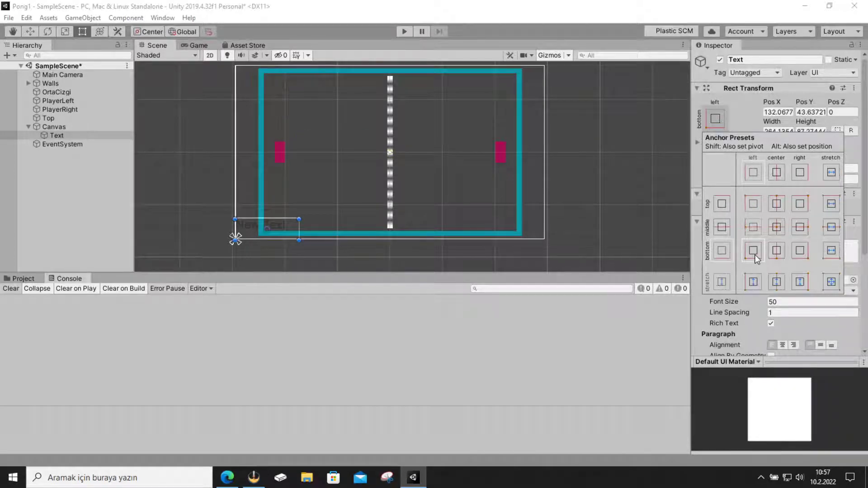
click(746, 123)
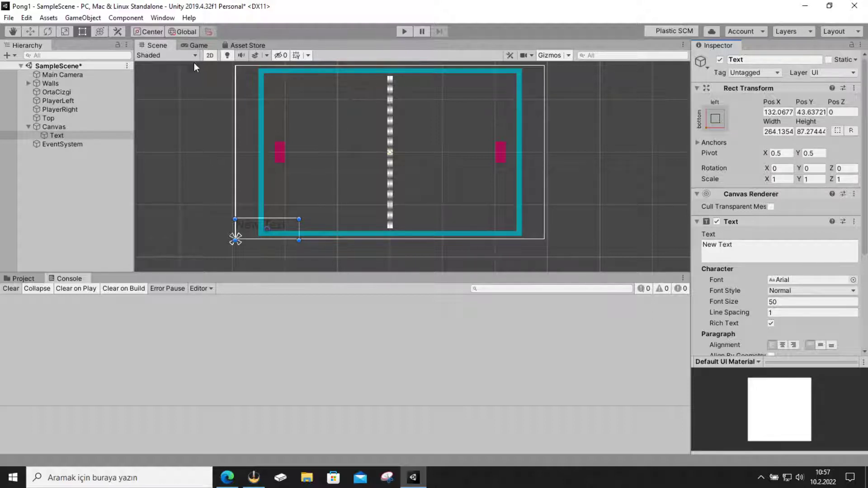
Preview the game at Standalone 1024x768, then switch the preview to 1280x720
click(197, 45)
click(220, 56)
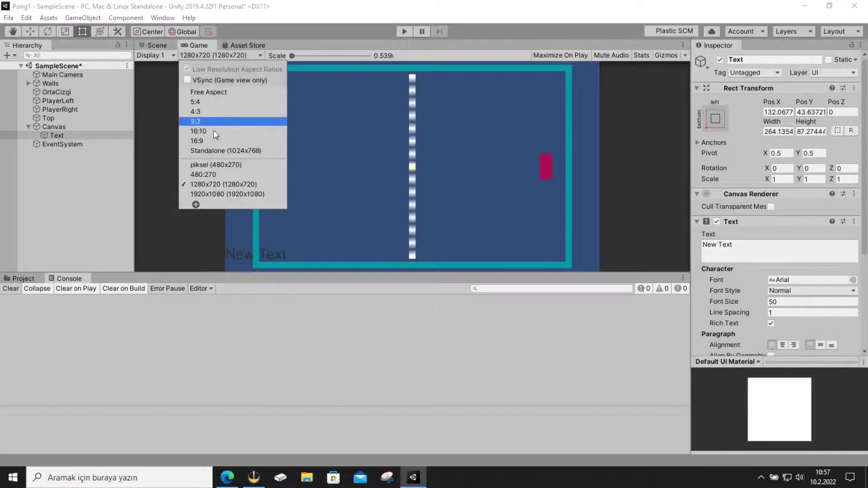
click(218, 151)
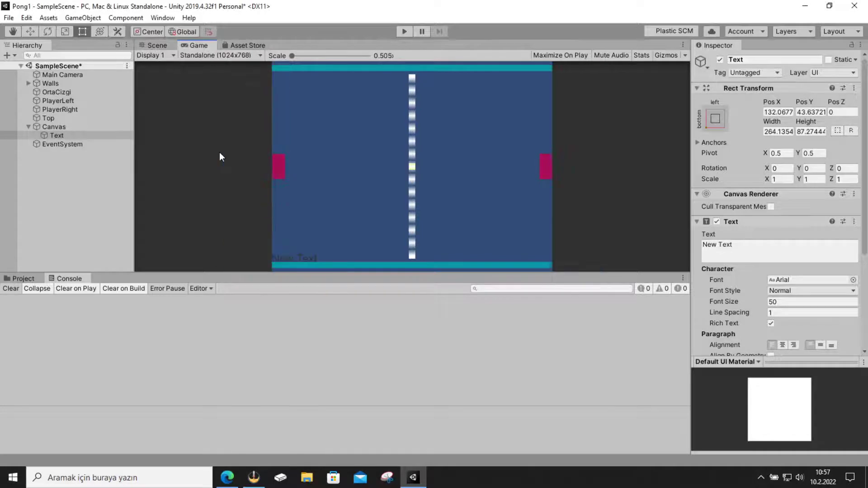
click(229, 57)
click(219, 186)
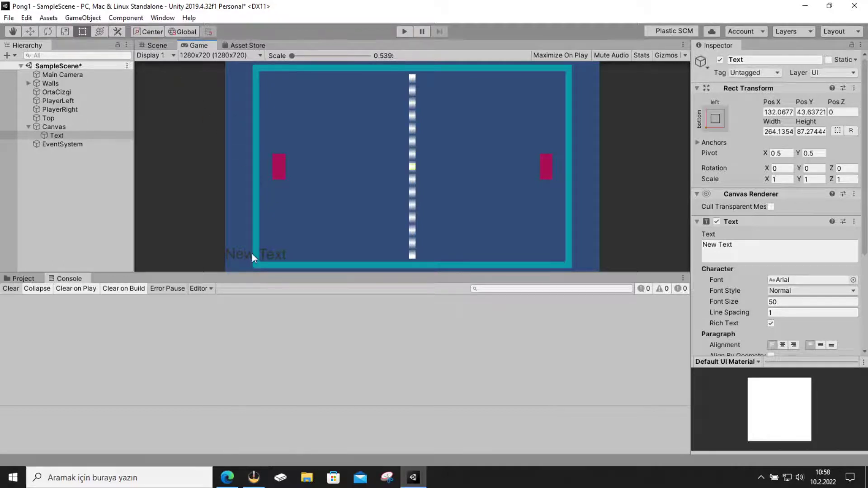
Select the Canvas in the Scene view, then return to the Game preview of the Pong field
click(160, 47)
click(335, 168)
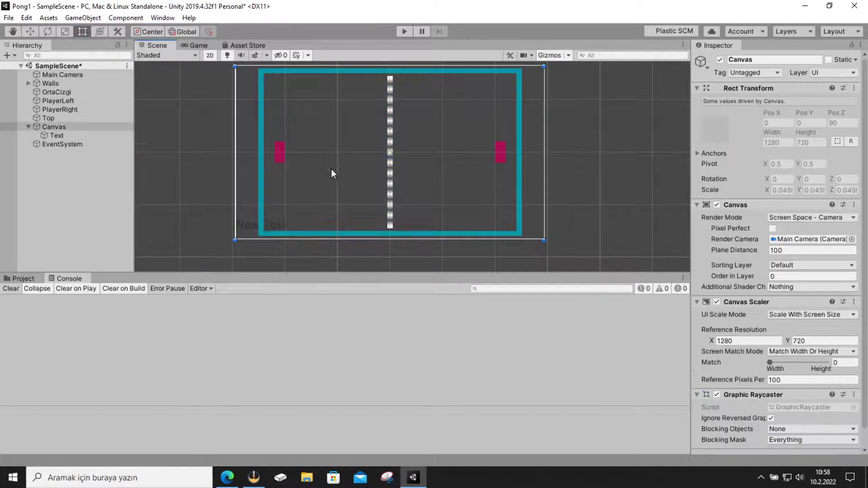
click(239, 45)
click(200, 46)
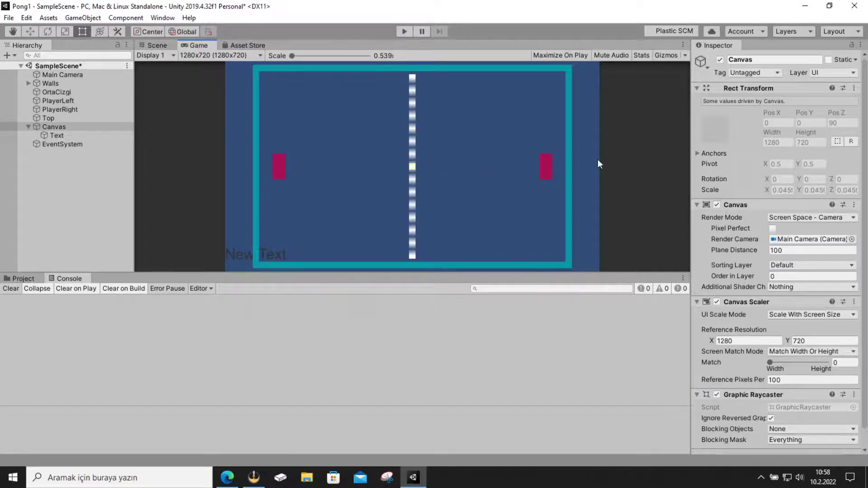
Add a second line 'aaaaaa' under New Text and drag the enlarged box up to about 444, 229
click(53, 135)
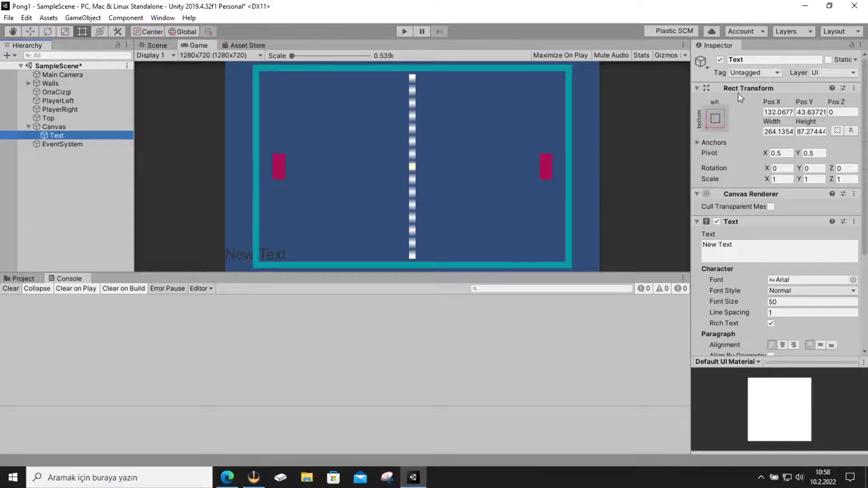
scroll(735, 207, down, 4)
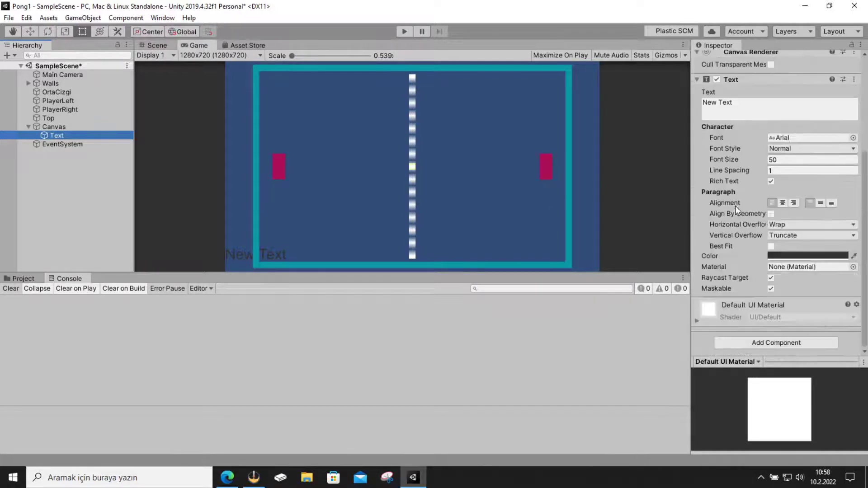
scroll(735, 203, up, 3)
click(744, 199)
click(746, 199)
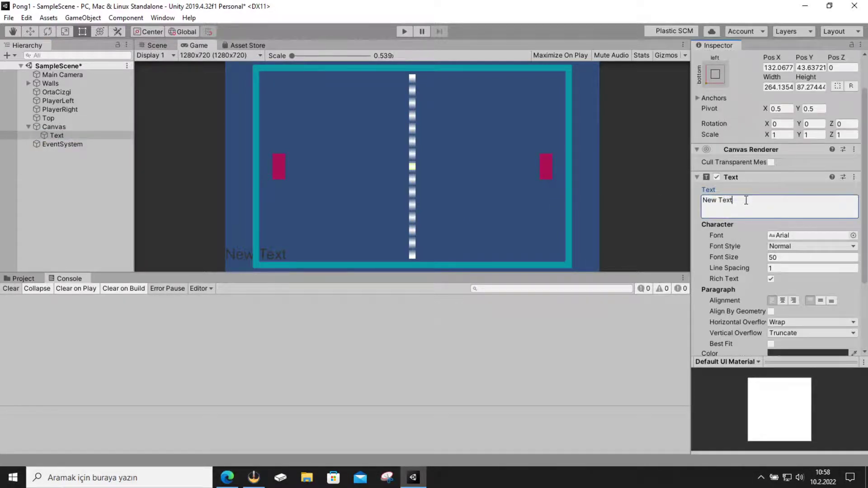
key(Return)
text(aaaaaa)
click(279, 254)
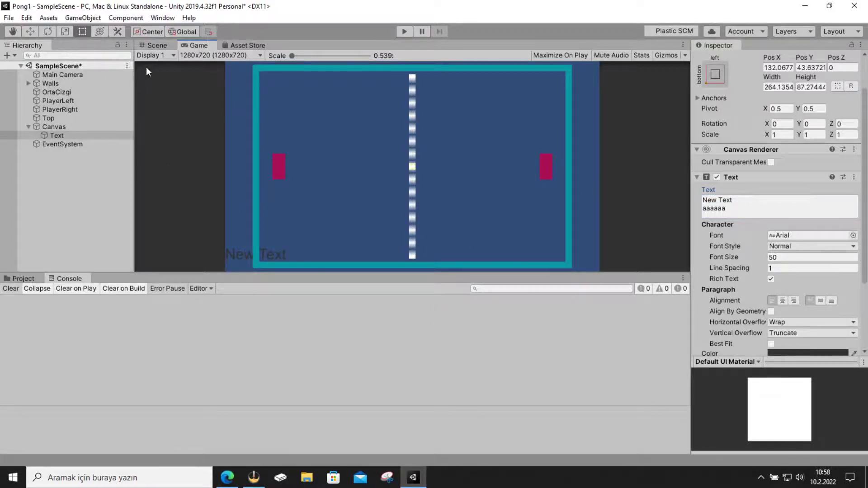
click(149, 46)
mouse_move(298, 219)
mouse_down()
mouse_move(313, 196)
mouse_move(355, 180)
mouse_up()
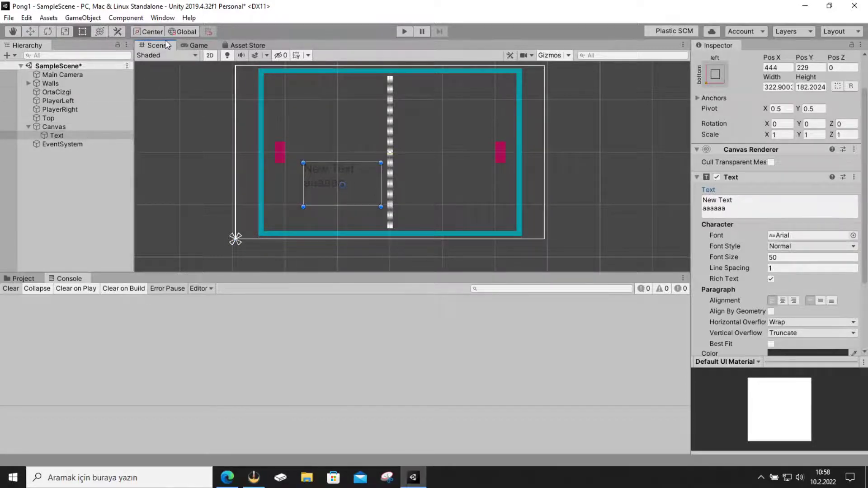
In the Game preview, try Bold font style on the text, then revert it to Normal
click(199, 45)
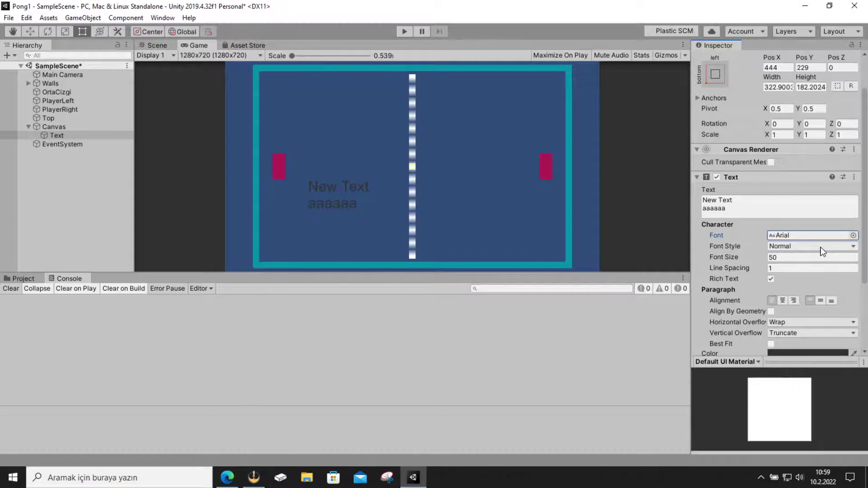
click(854, 246)
click(853, 248)
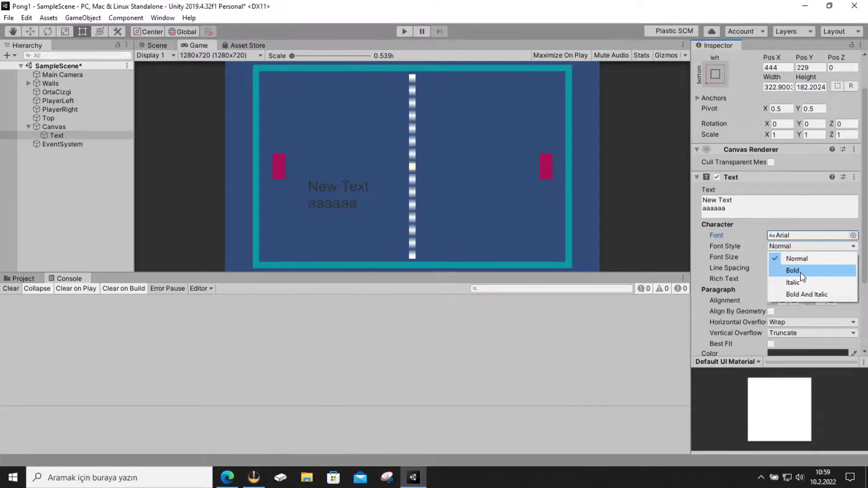
click(801, 271)
click(852, 247)
click(822, 260)
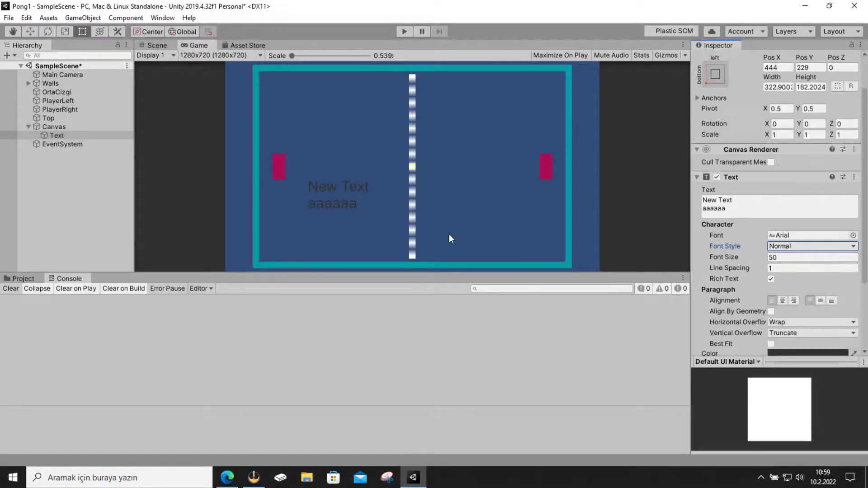
click(773, 267)
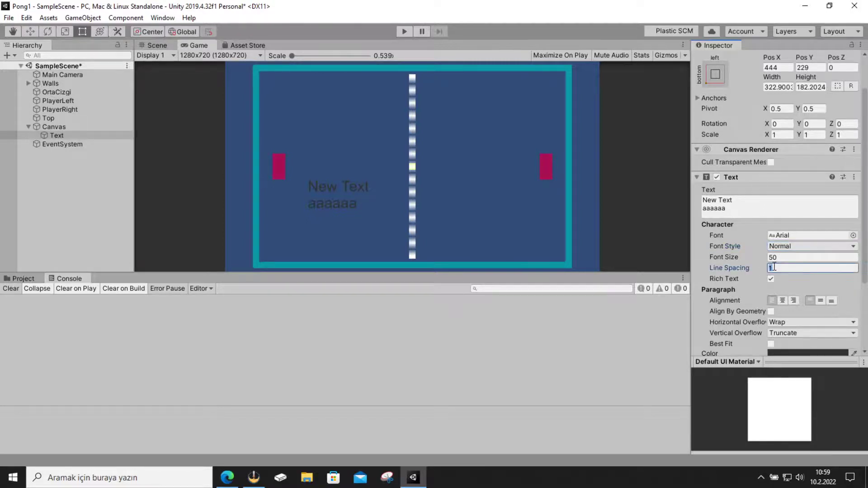
text(2)
drag(747, 268, 732, 268)
click(717, 280)
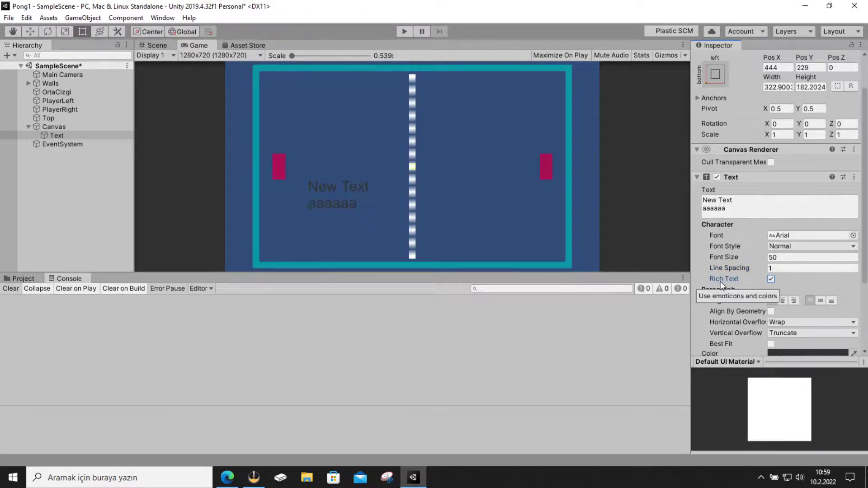
click(732, 212)
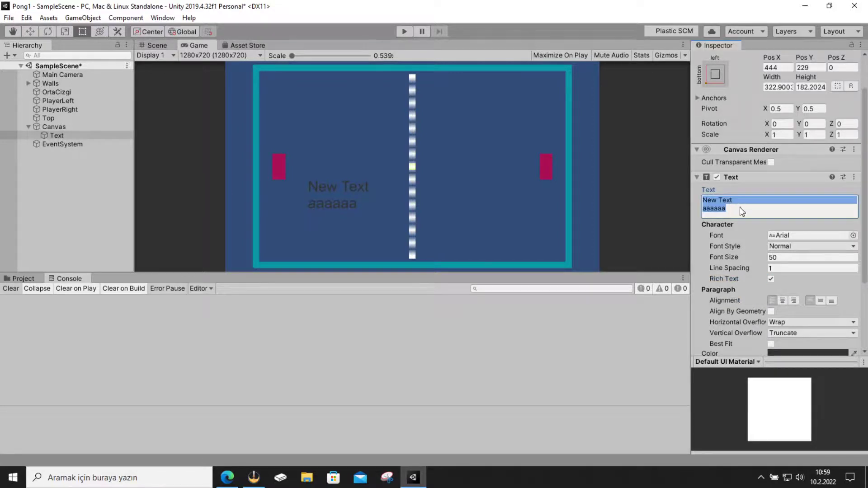
click(740, 207)
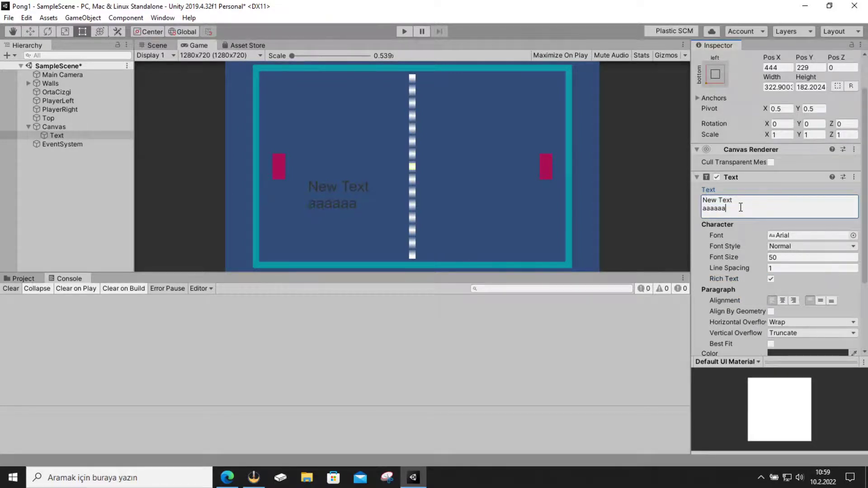
text(aa)
key(BackSpace)
key(BackSpace)
key(ctrl+a)
key(Right)
scroll(714, 231, down, 5)
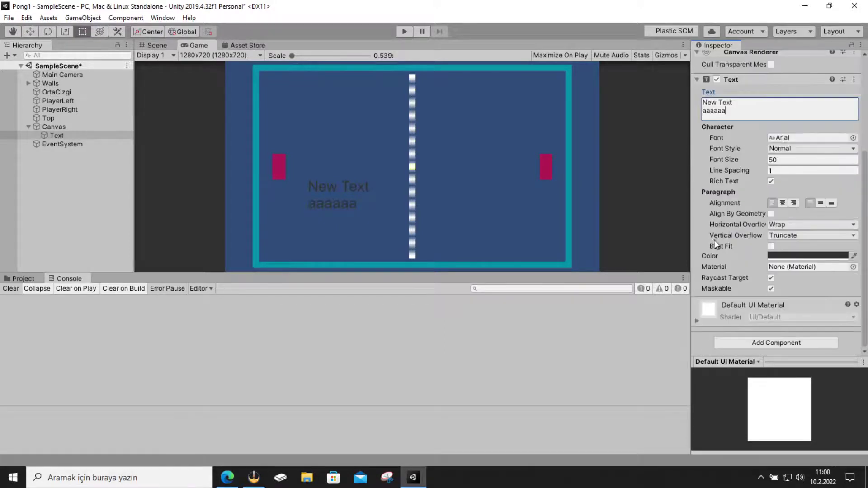
click(783, 203)
click(793, 203)
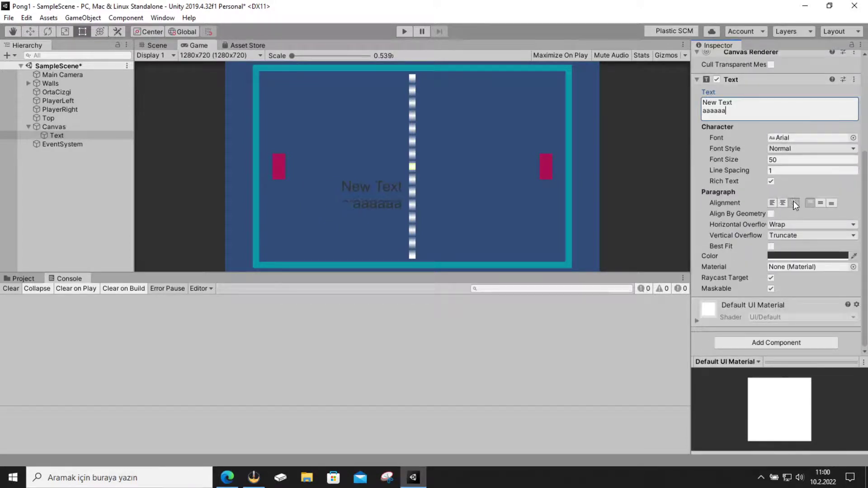
click(772, 203)
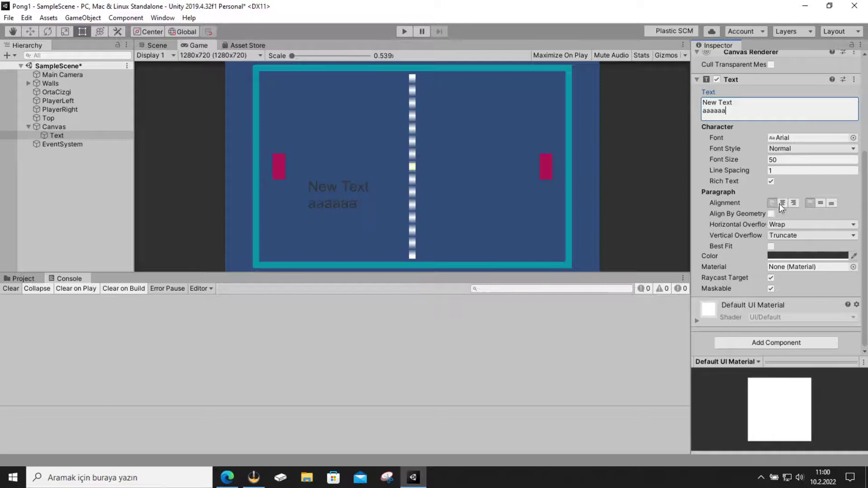
click(832, 203)
click(820, 203)
click(810, 203)
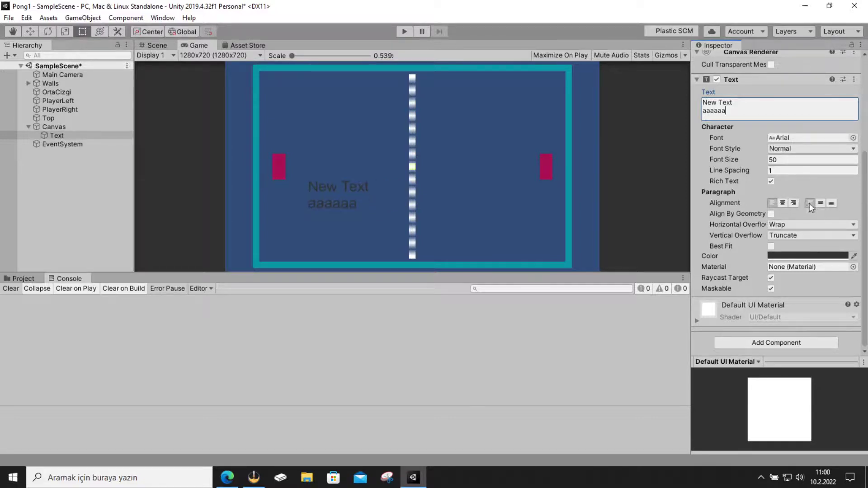
click(772, 214)
click(771, 214)
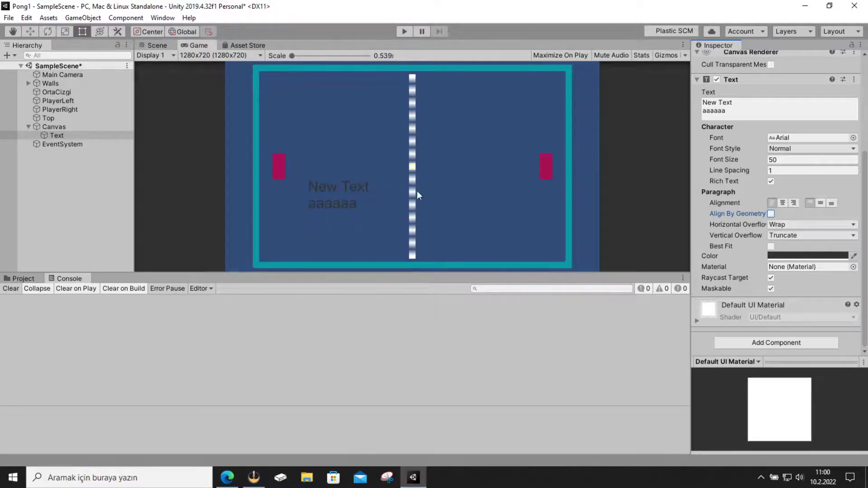
click(823, 223)
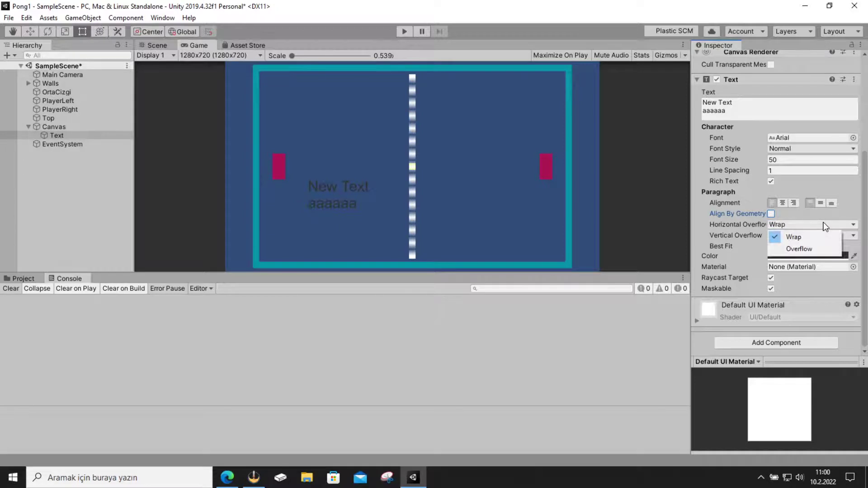
click(805, 244)
click(802, 226)
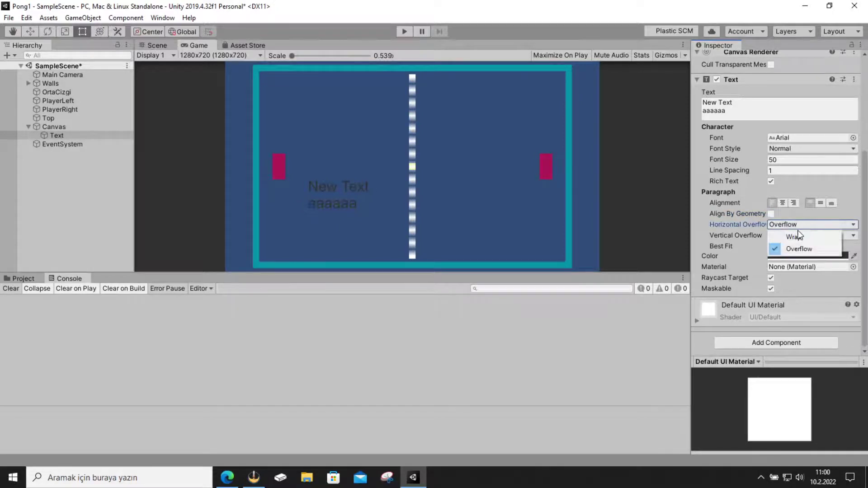
click(797, 233)
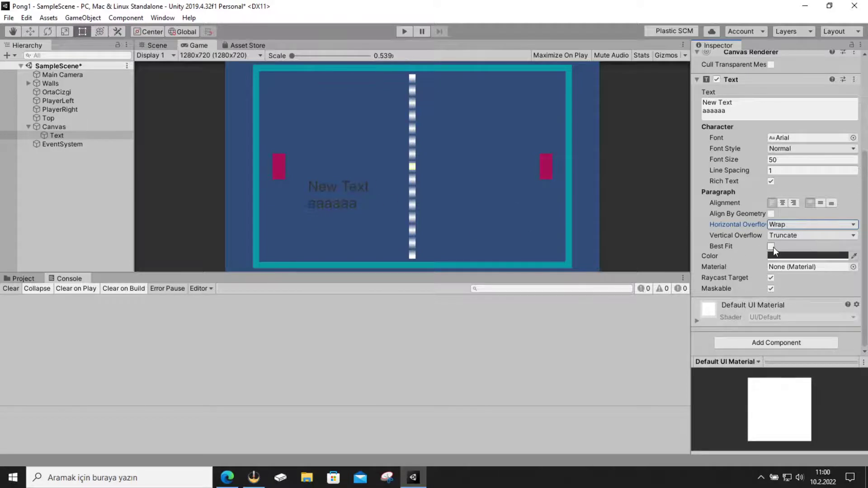
Turn on Best Fit for the Text, sizing between 5 and 50
click(358, 204)
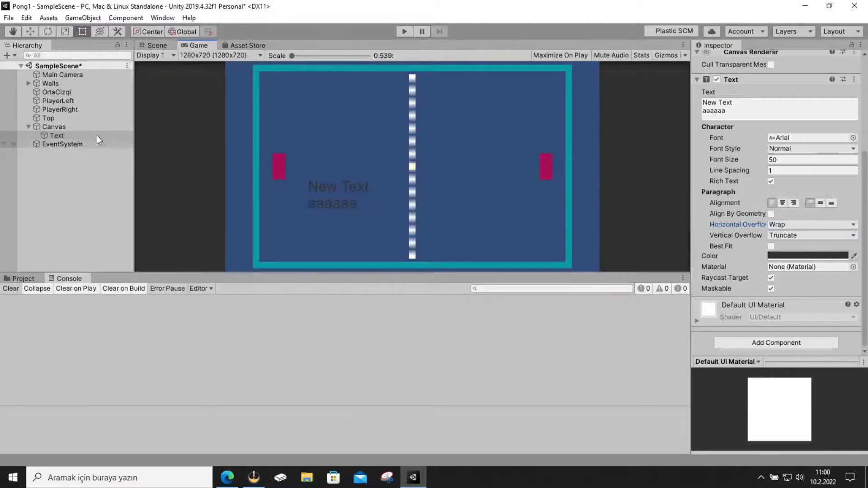
click(162, 46)
scroll(333, 176, up, 3)
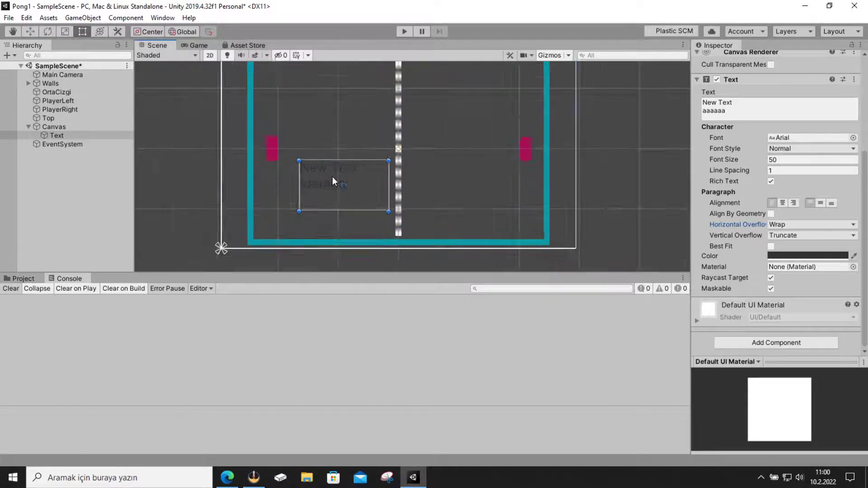
click(771, 247)
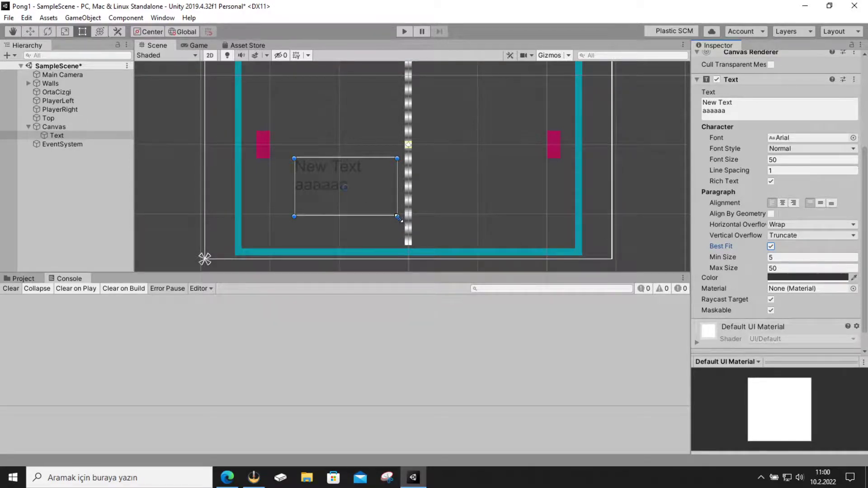
Resize the text box so it reaches the centre line, about 567 × 252
mouse_move(397, 217)
mouse_down()
mouse_move(435, 222)
mouse_move(432, 230)
mouse_move(335, 182)
mouse_up()
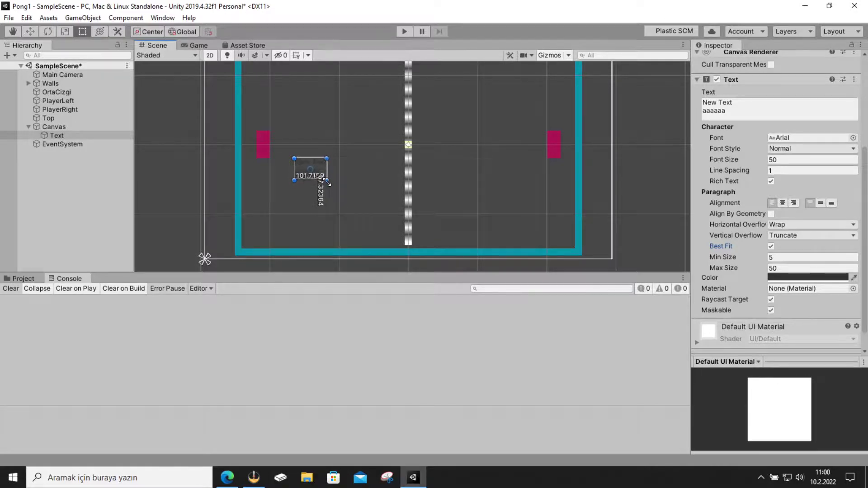
drag(337, 185, 326, 180)
scroll(310, 168, up, 2)
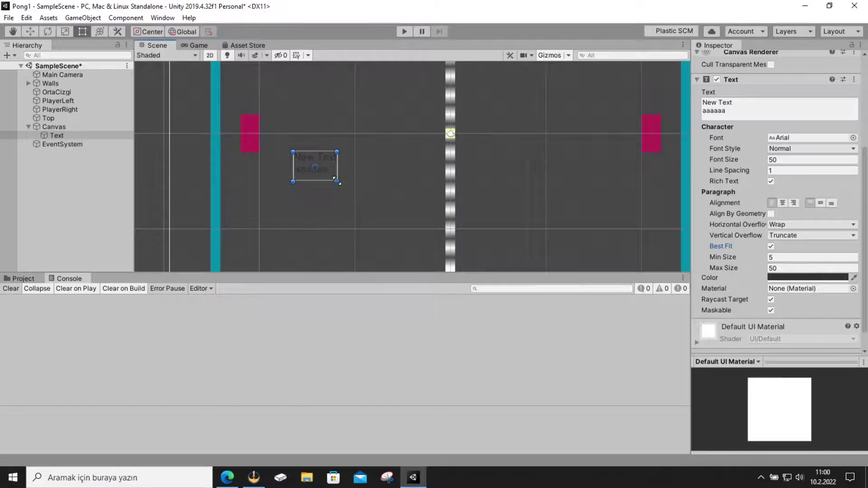
mouse_move(337, 182)
mouse_down()
mouse_move(312, 161)
mouse_move(516, 244)
mouse_up()
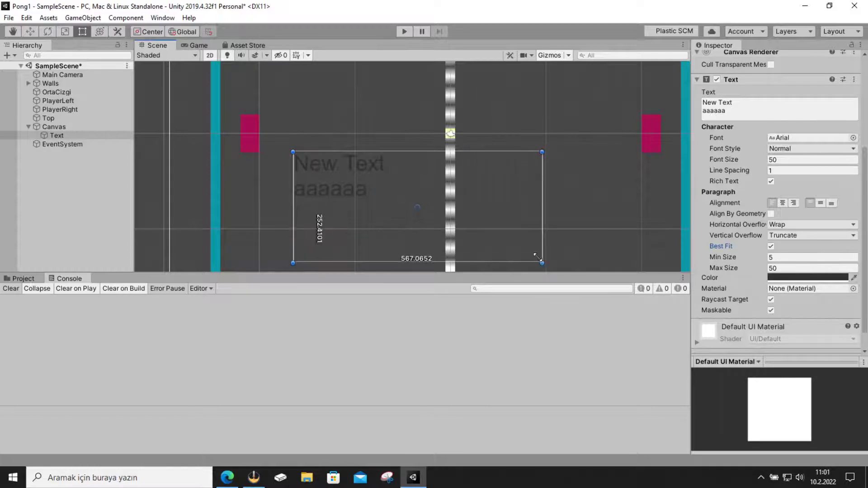
Set Best Fit max size to 100 and min to 0, resizing the box to about 543 × 293
click(778, 268)
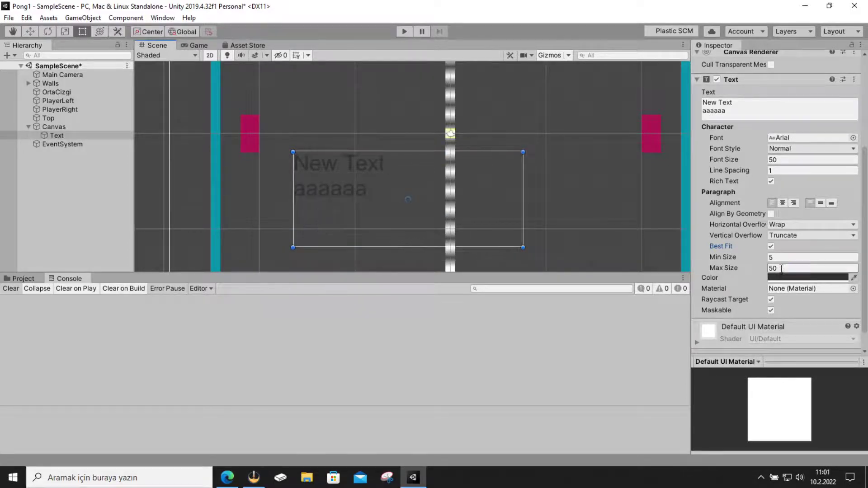
text(100)
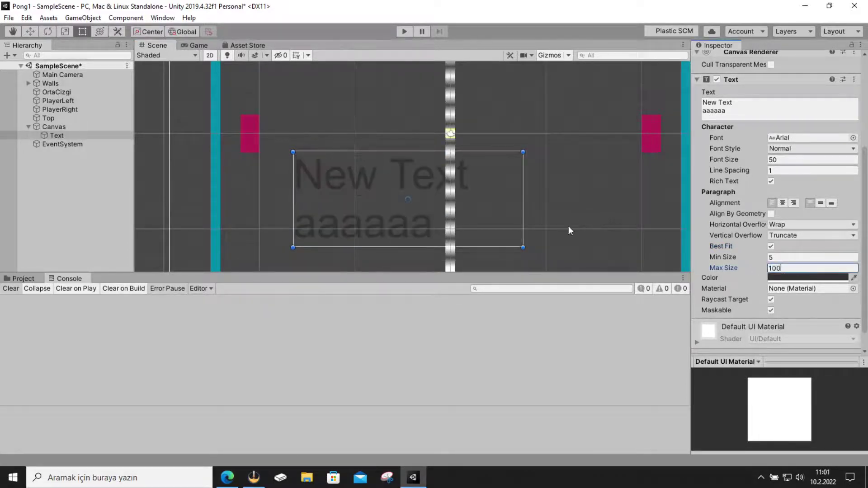
mouse_move(528, 247)
mouse_down()
mouse_move(425, 196)
mouse_move(452, 237)
mouse_up()
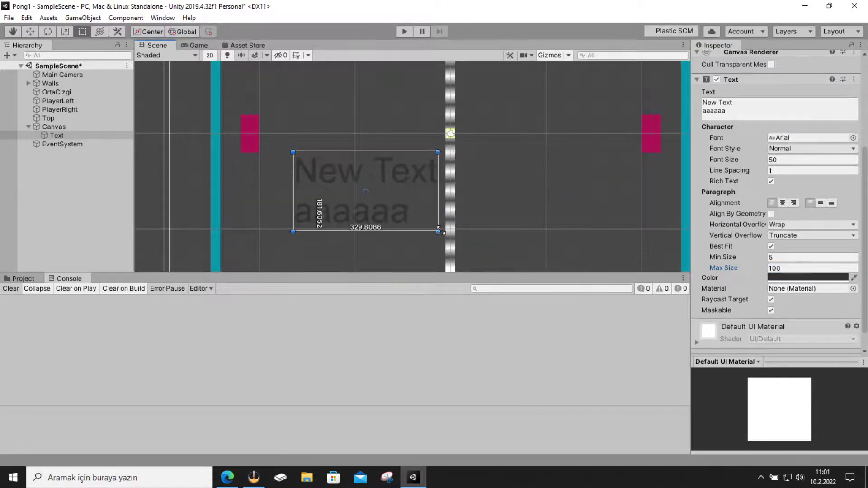
click(785, 257)
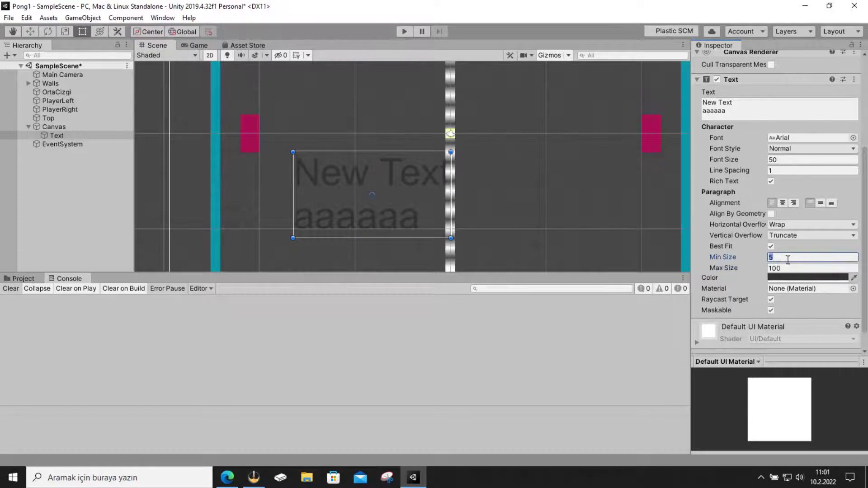
text(0)
click(471, 250)
click(428, 201)
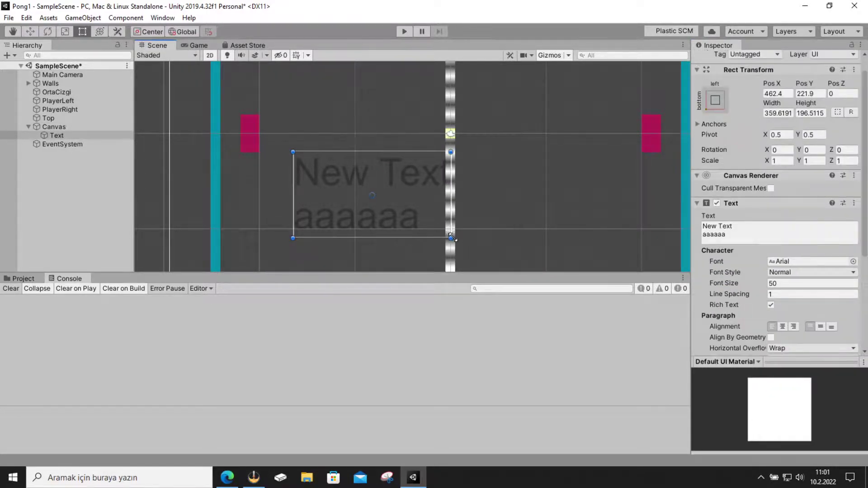
mouse_move(454, 239)
mouse_down()
mouse_move(508, 264)
mouse_move(359, 186)
mouse_move(532, 268)
mouse_up()
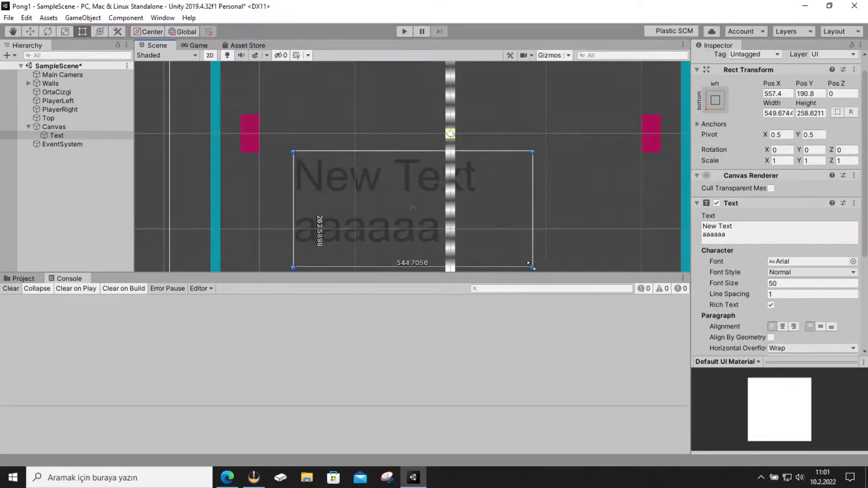
Set the Best Fit minimum size to 25 and resize the box so both lines fit
click(783, 293)
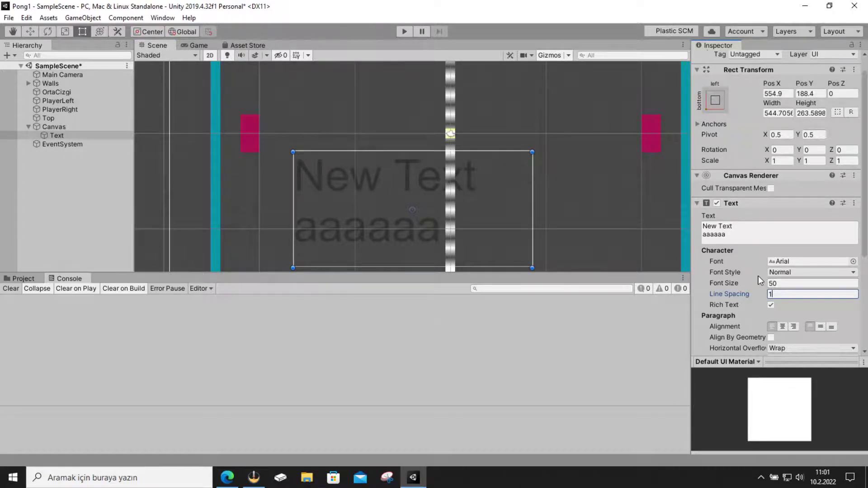
scroll(758, 286, down, 3)
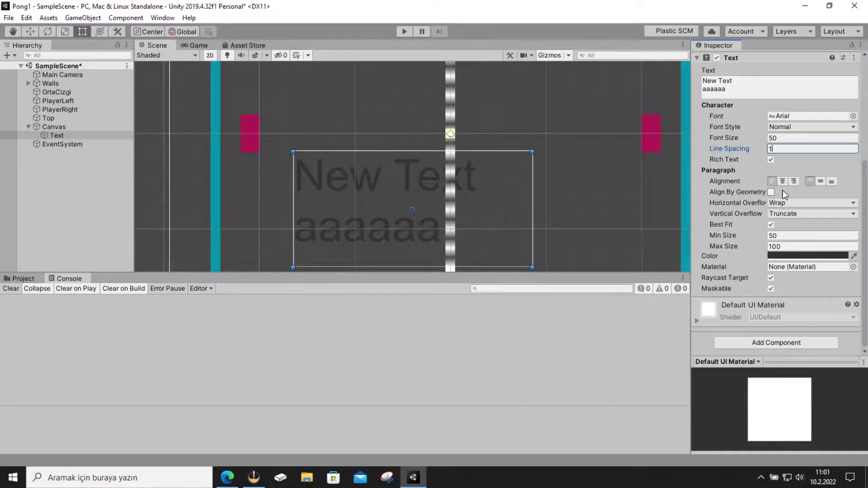
click(795, 247)
click(793, 236)
key(Tab)
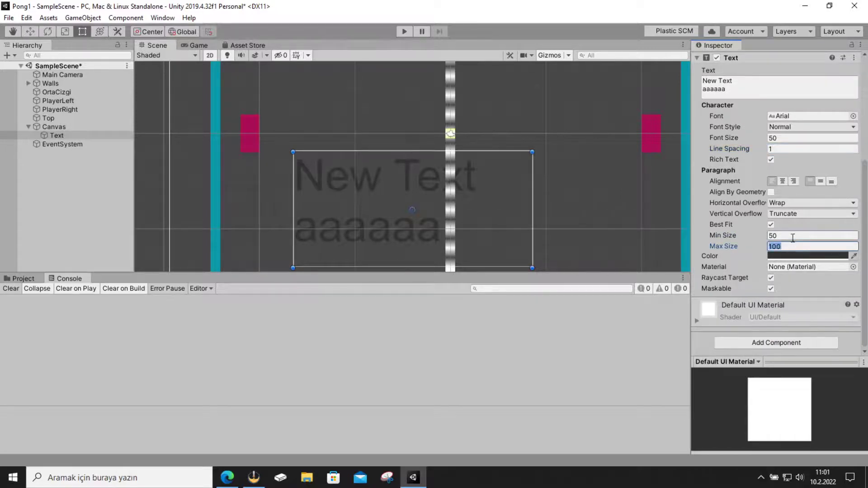
click(792, 236)
text(25)
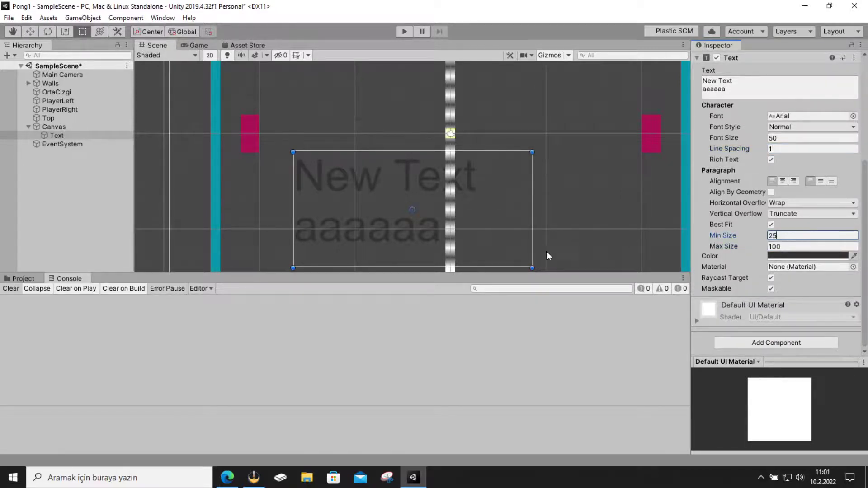
drag(532, 267, 351, 172)
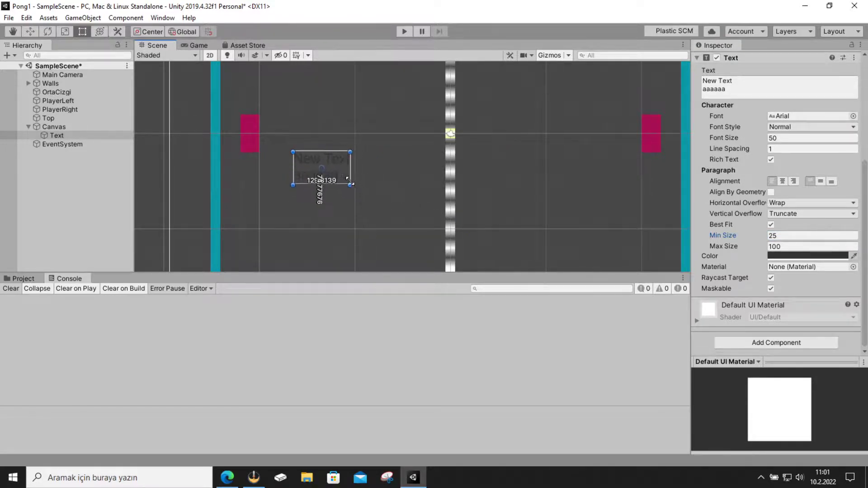
mouse_move(350, 172)
mouse_down()
mouse_move(415, 229)
mouse_move(434, 233)
mouse_up()
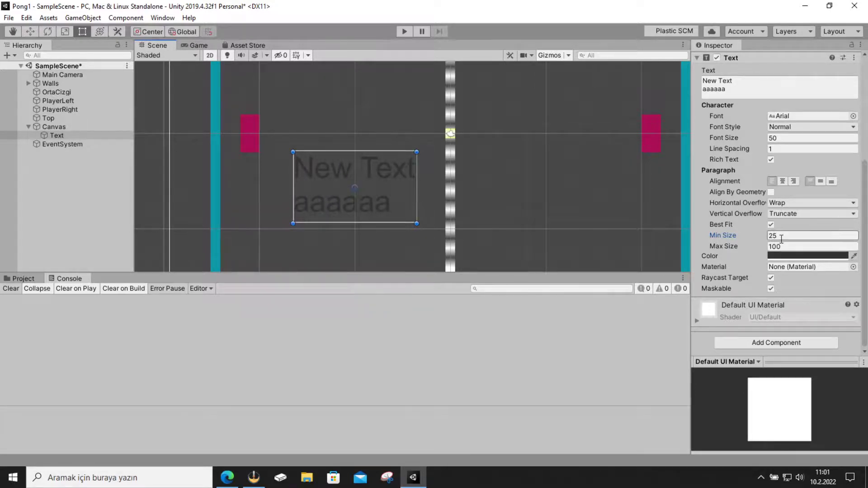
Replace the 'New Text' and 'aaaaaa' lines with just '0'
scroll(474, 213, down, 1)
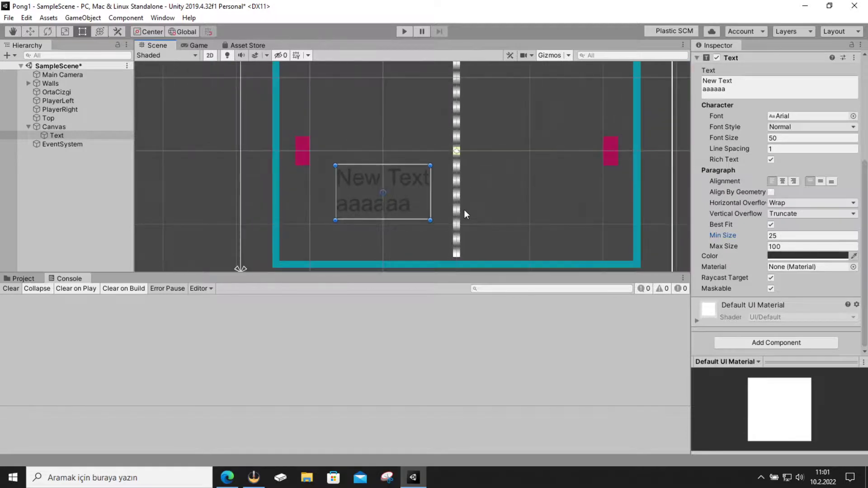
scroll(464, 210, down, 3)
mouse_move(428, 197)
mouse_down()
mouse_move(398, 219)
mouse_move(419, 210)
mouse_up()
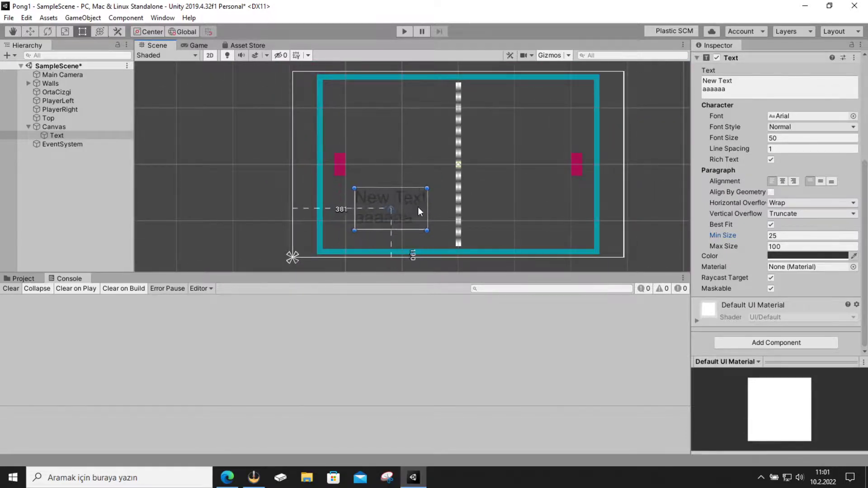
click(752, 92)
double_click(754, 91)
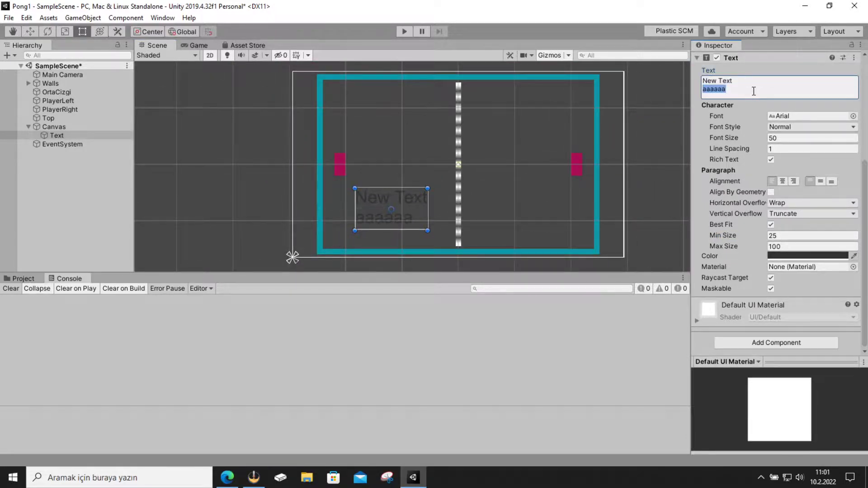
key(BackSpace)
key(BackSpace)
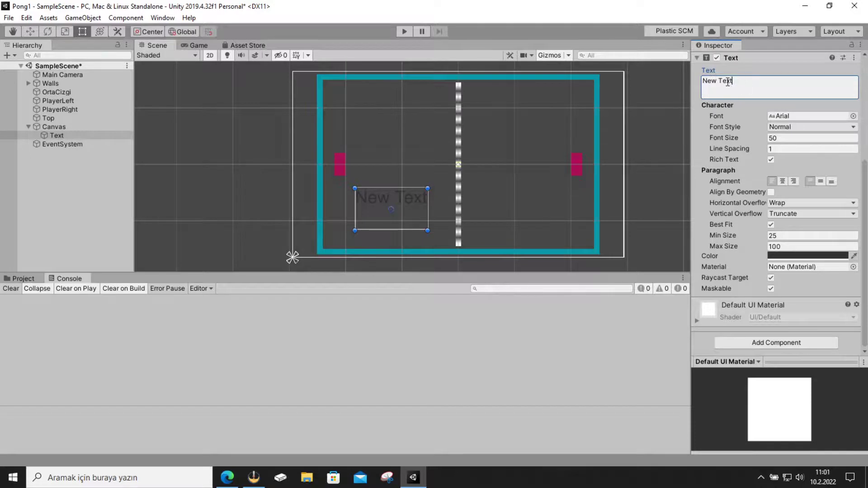
key(ctrl+a)
text(0)
Shrink the box around the 0 to about 222 × 140, keeping Best Fit at 25–100
drag(427, 230, 413, 224)
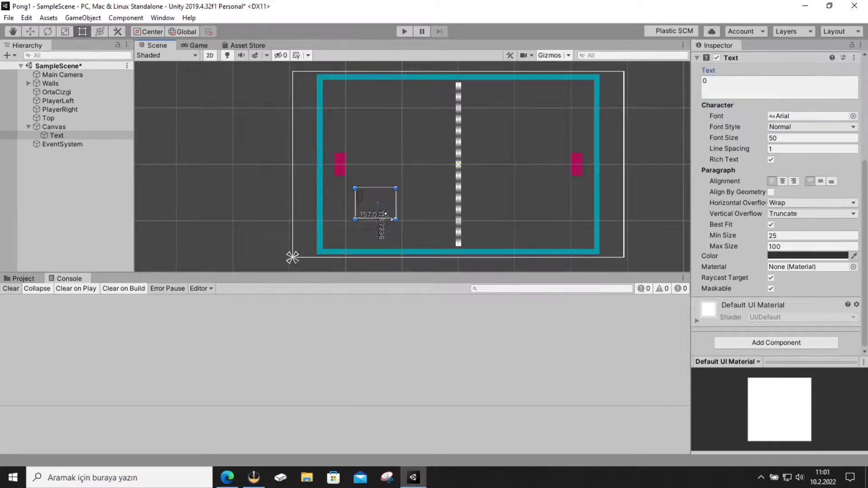
click(786, 234)
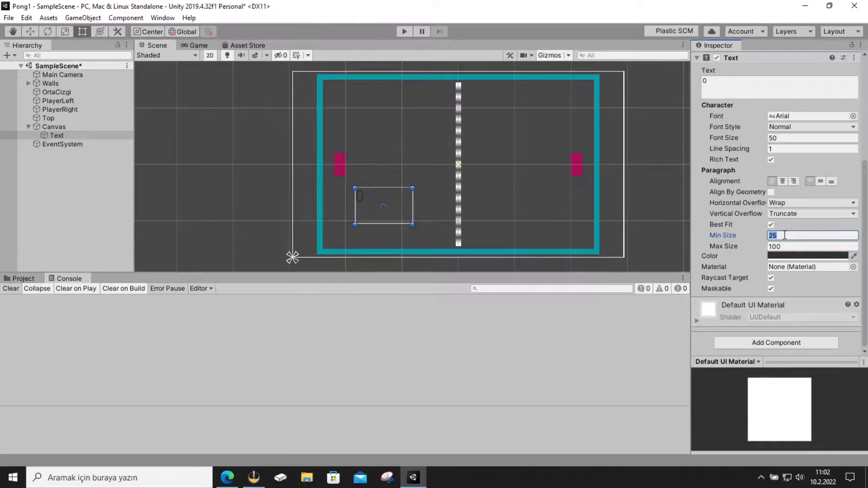
text(50)
click(425, 227)
Shrink the 0 text box to about 73 × 83 and set its alignment to centre
click(398, 219)
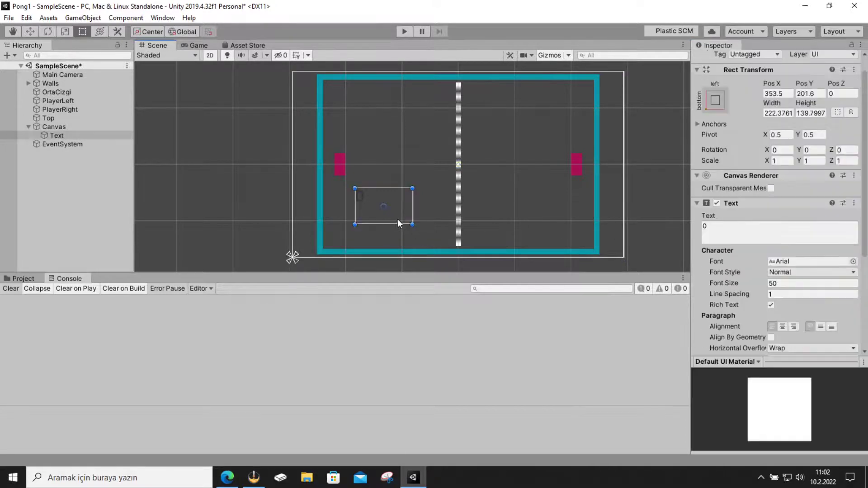
drag(412, 224, 372, 204)
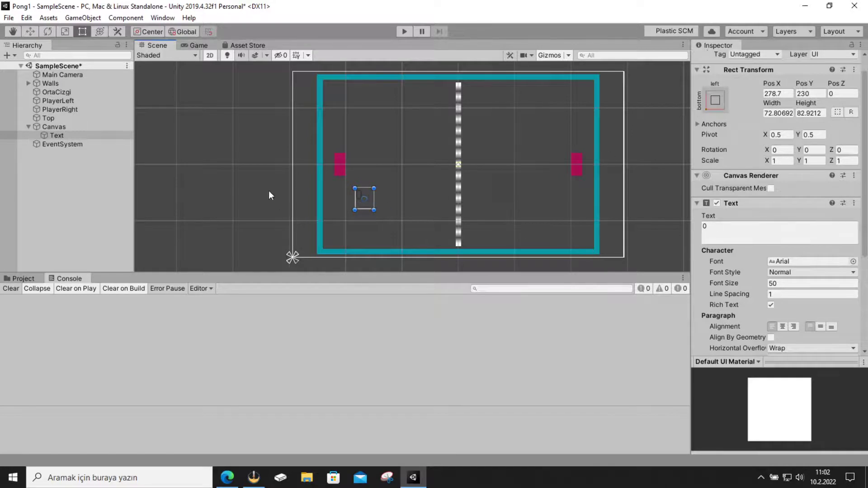
click(68, 135)
scroll(800, 273, down, 4)
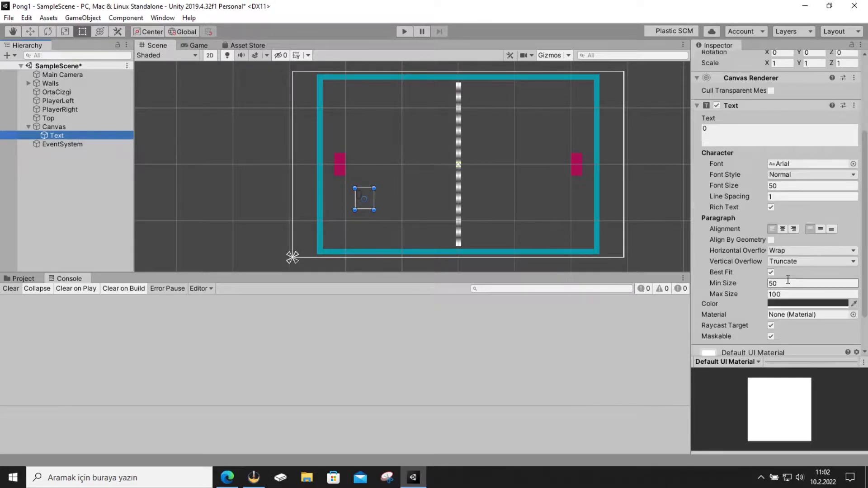
click(784, 230)
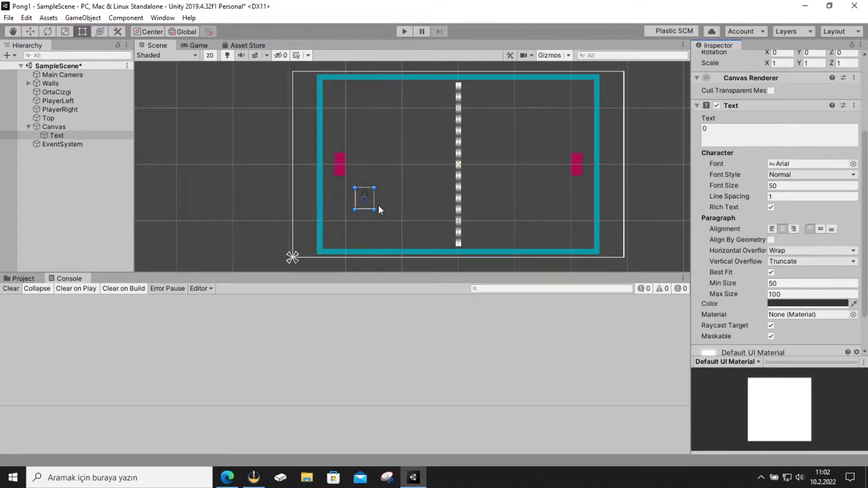
Rename the Text object to LeftSkor and reselect it
click(54, 135)
text(LeftSkor)
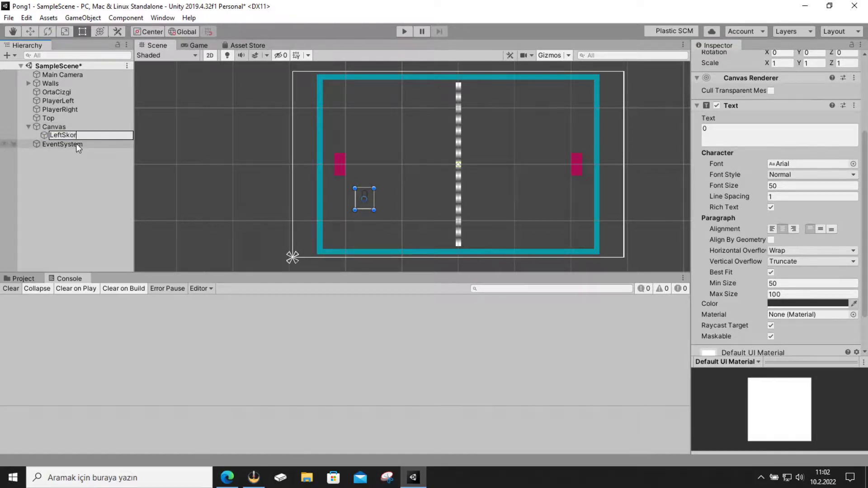
key(Return)
click(216, 151)
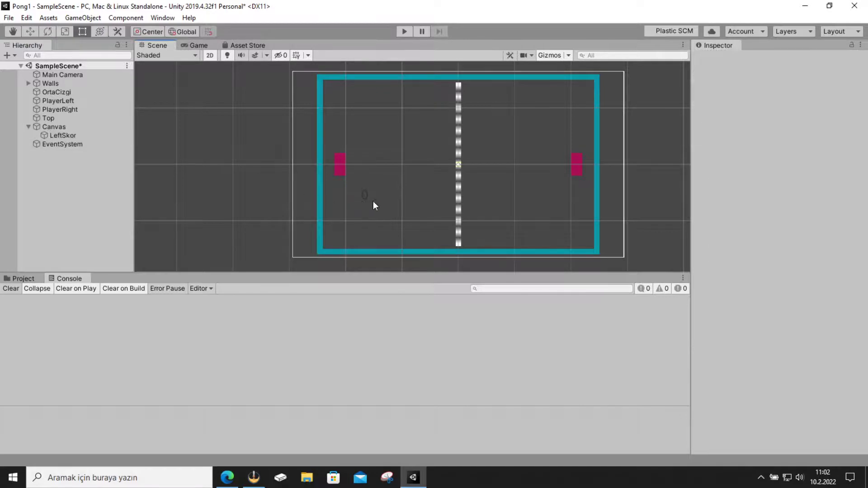
click(367, 196)
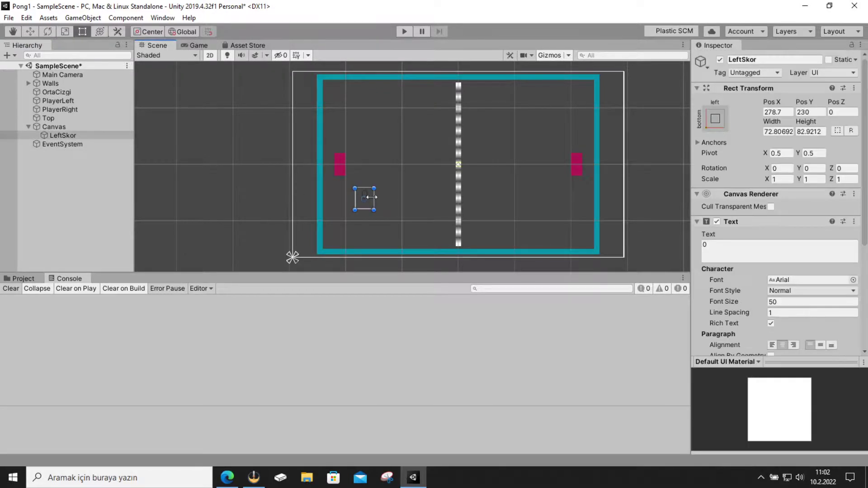
Anchor LeftSkor bottom-left, then duplicate it and anchor the copy to the bottom-right corner
click(715, 119)
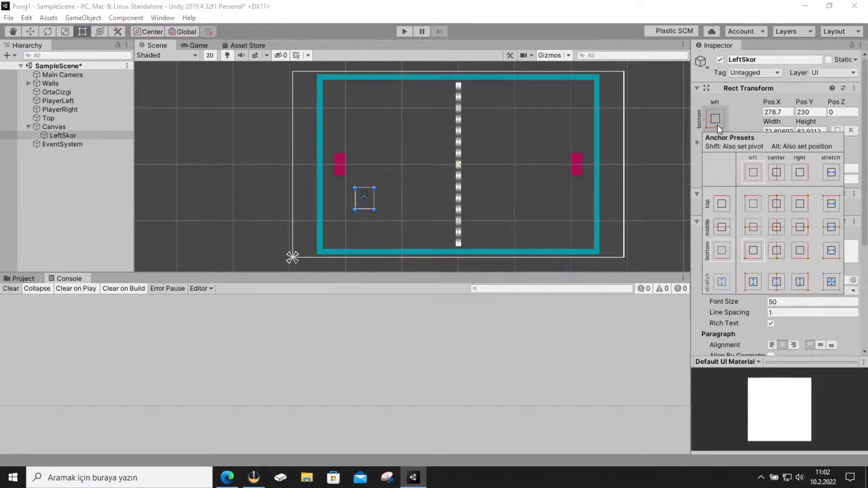
alt+click(753, 252)
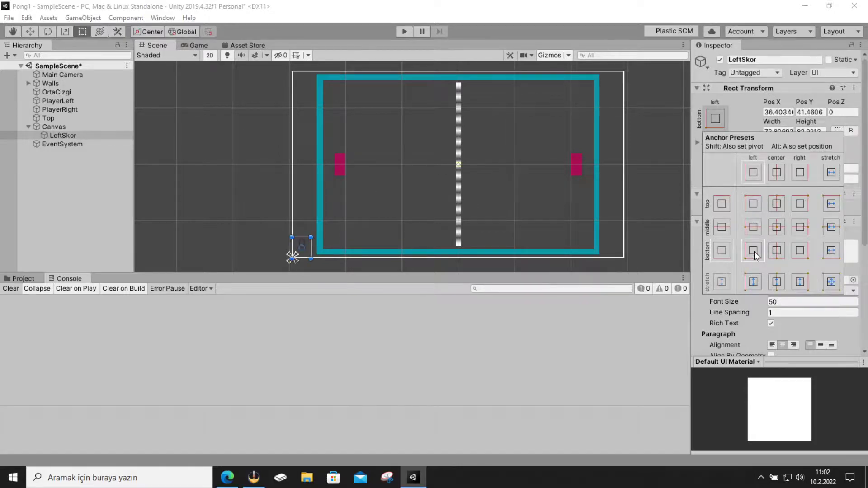
click(303, 240)
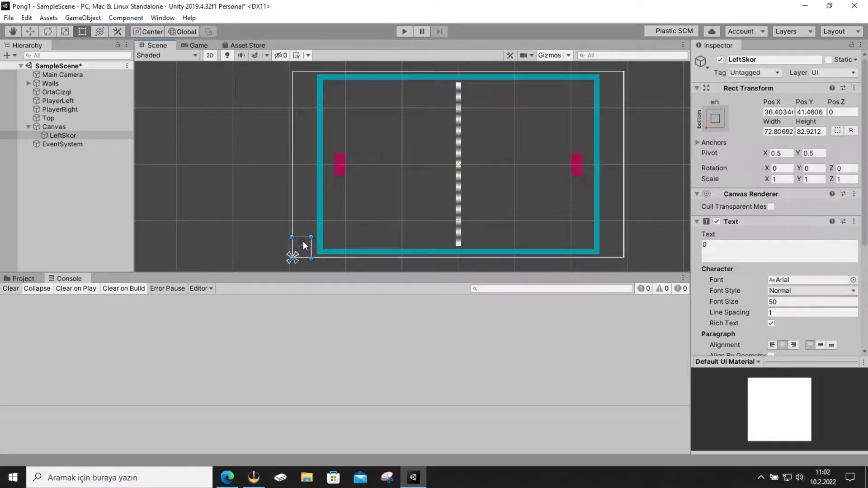
key(ctrl+d)
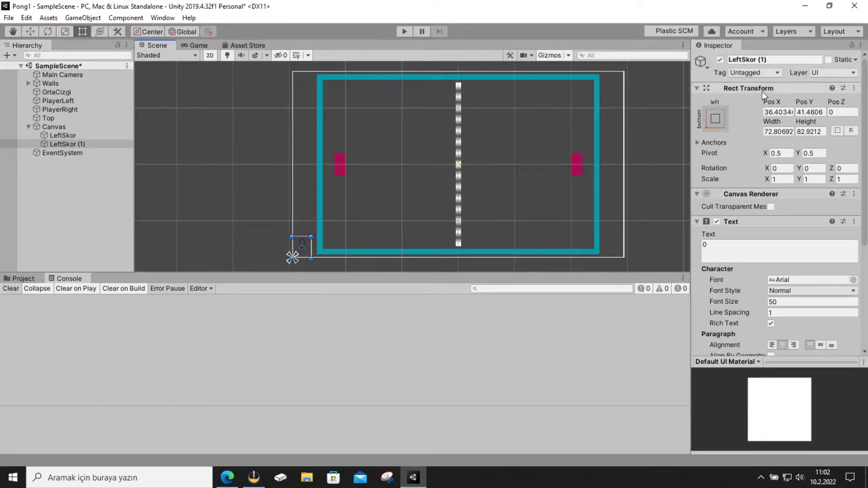
click(715, 119)
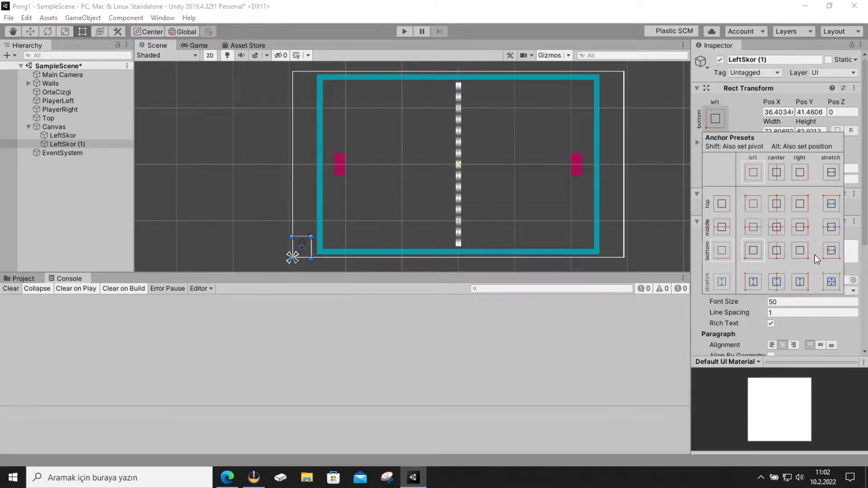
alt+click(800, 252)
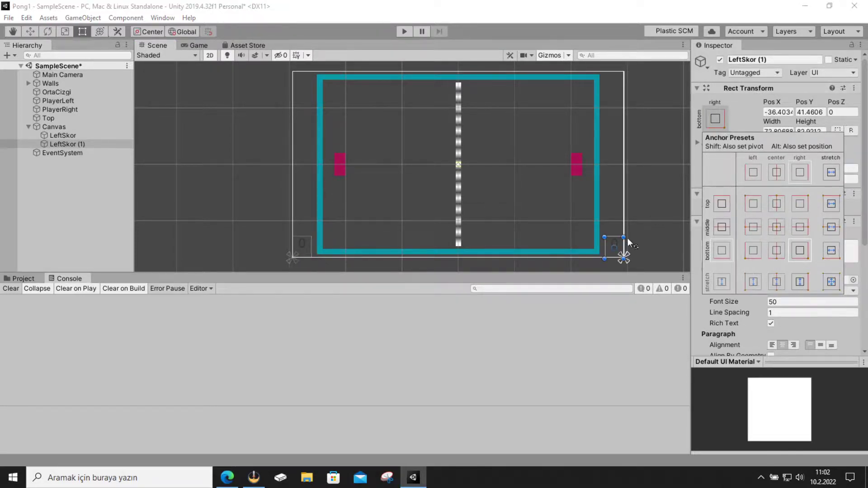
click(520, 221)
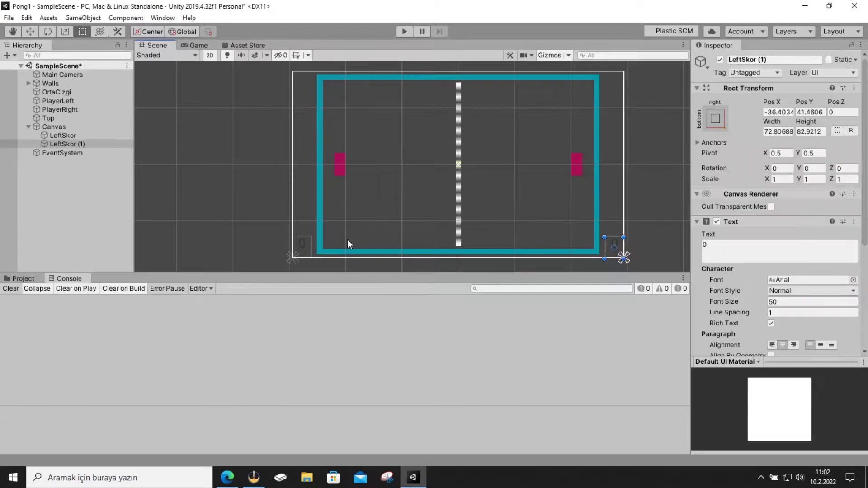
Rename the duplicated score text to RightSkor
click(83, 143)
click(83, 144)
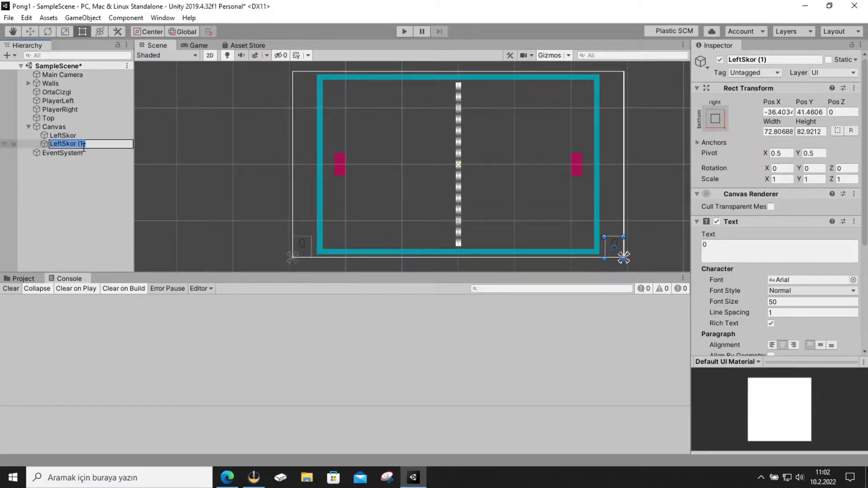
click(89, 147)
key(BackSpace)
key(BackSpace)
key(BackSpace)
text(right)
click(51, 143)
key(BackSpace)
text(RightSkor)
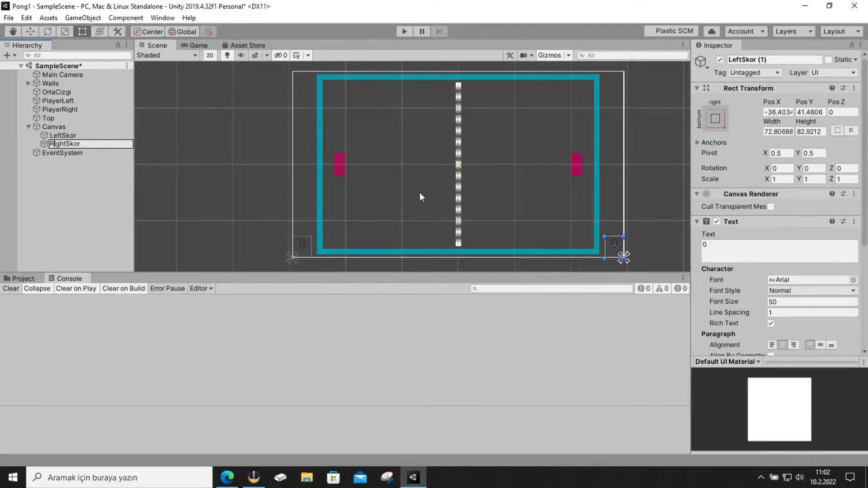
click(431, 190)
scroll(731, 246, down, 1)
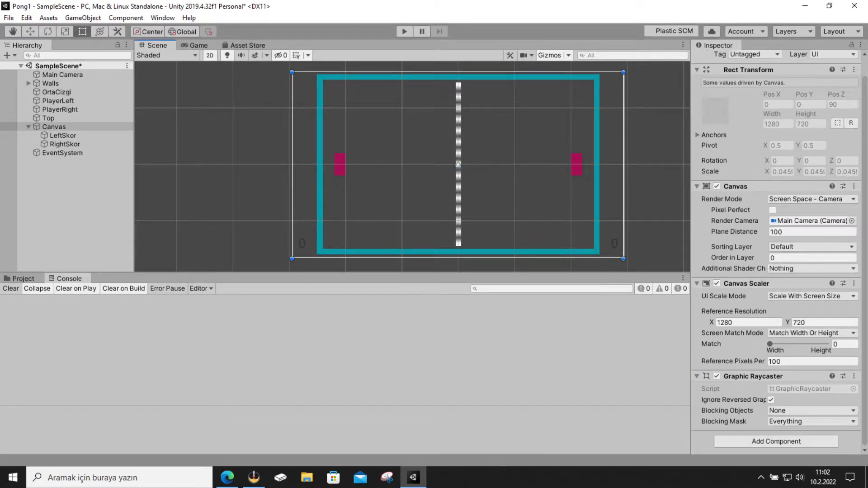
Set the LeftSkor text colour to white
click(687, 183)
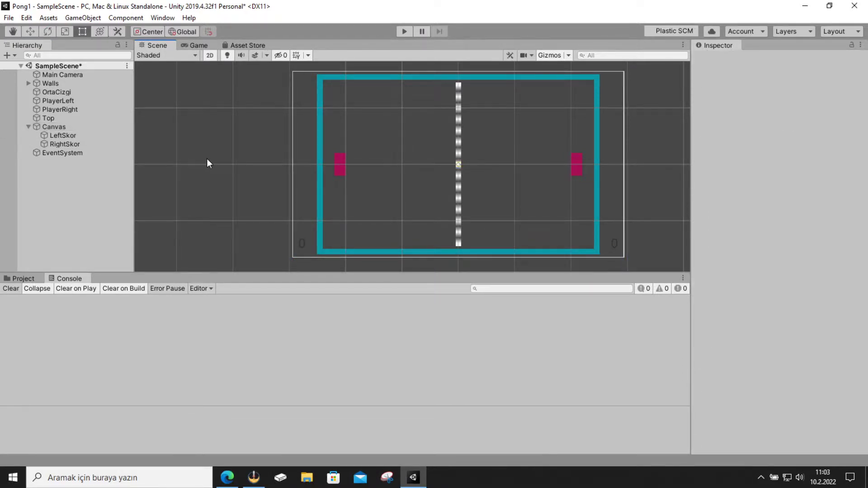
click(73, 136)
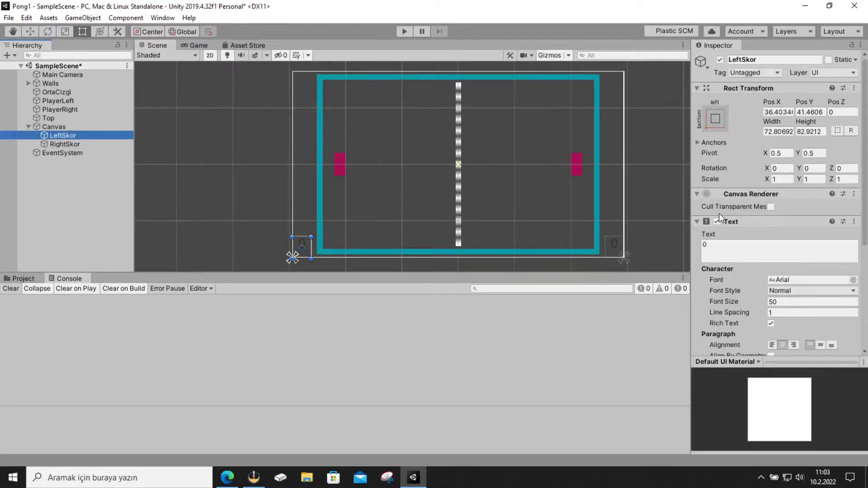
scroll(753, 280, down, 5)
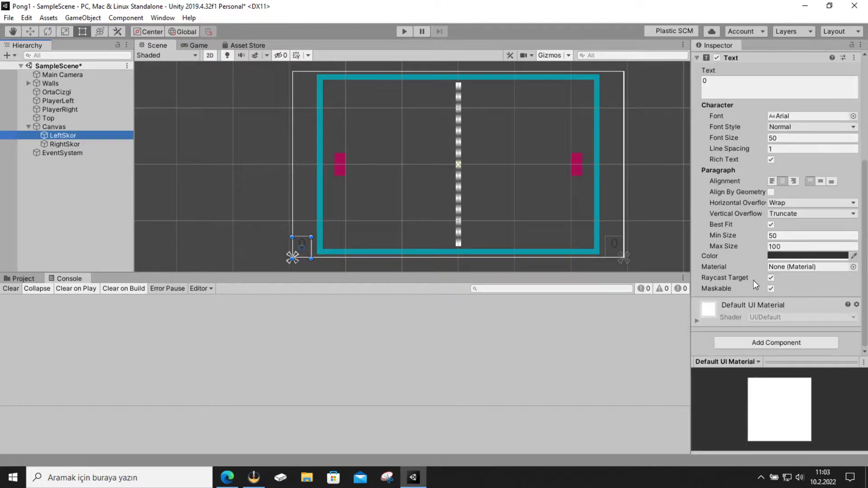
click(787, 255)
drag(647, 188, 624, 129)
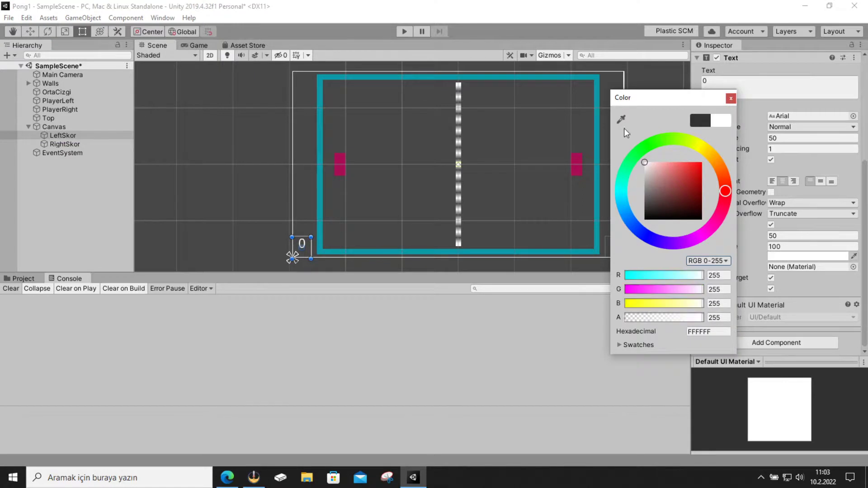
click(554, 186)
Set the RightSkor text colour to white and review both scores on the canvas
click(612, 243)
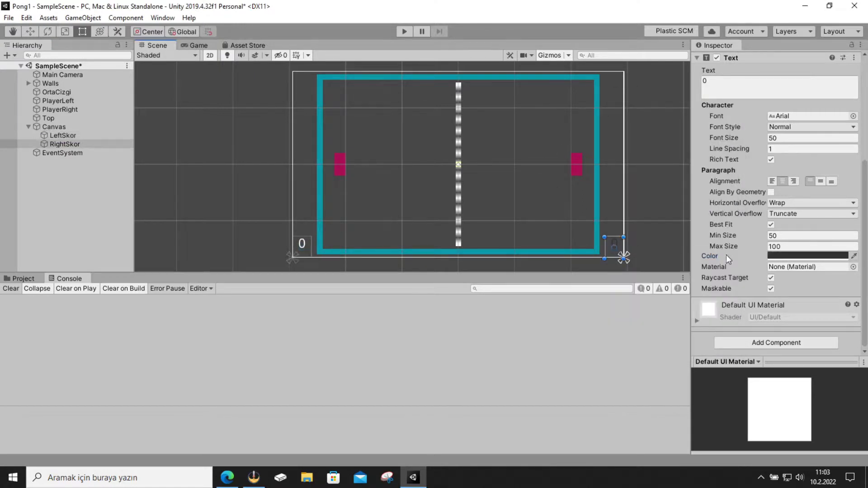
click(781, 255)
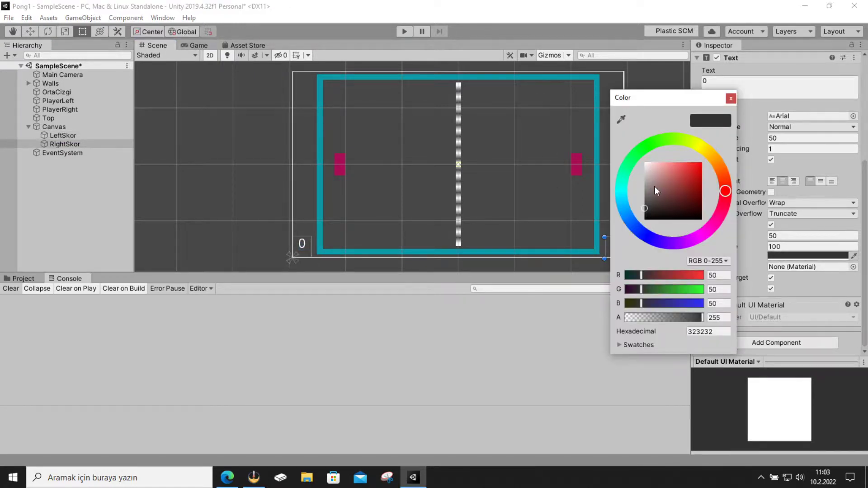
drag(655, 187, 606, 126)
click(683, 280)
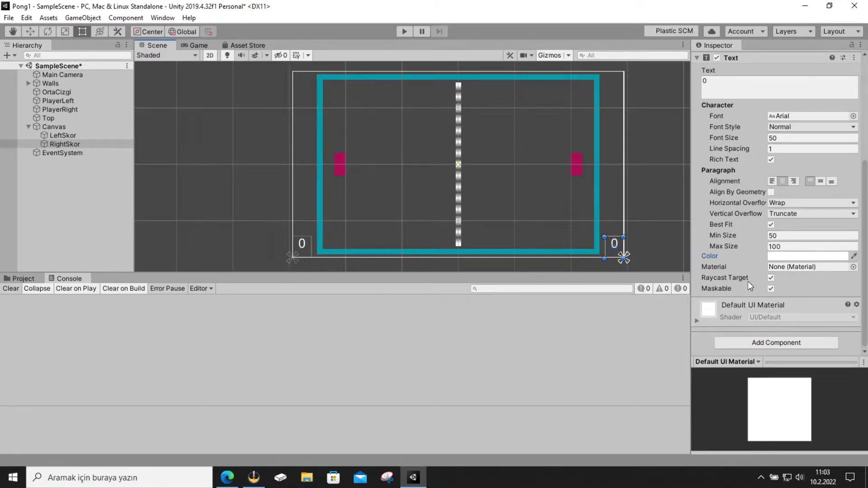
click(507, 198)
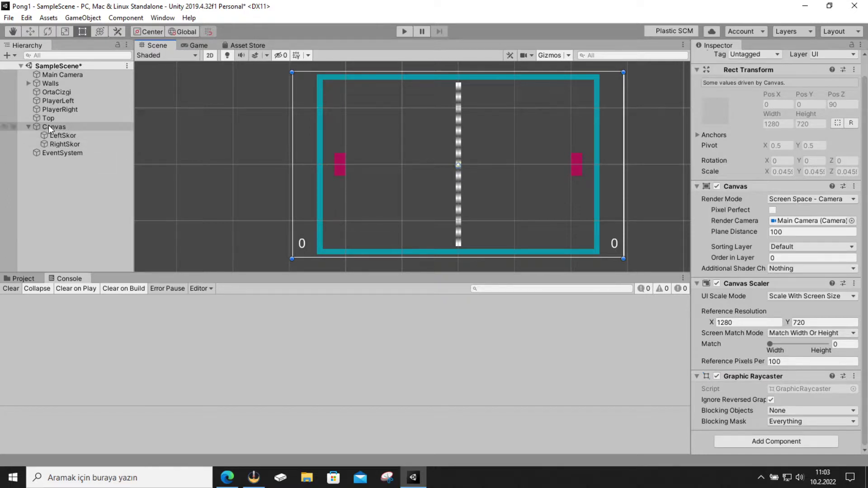
click(303, 252)
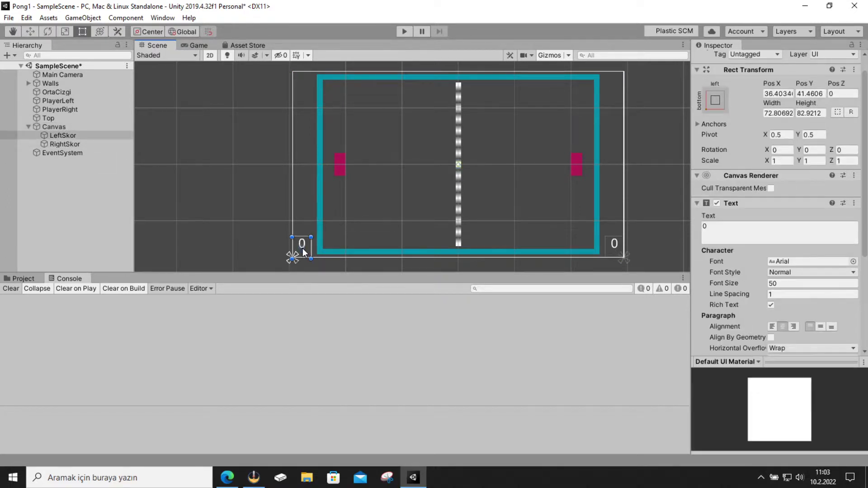
Duplicate RightSkor, move the copy to the top centre, and type 'Ahmet ile Eğitim'
click(64, 144)
key(ctrl+d)
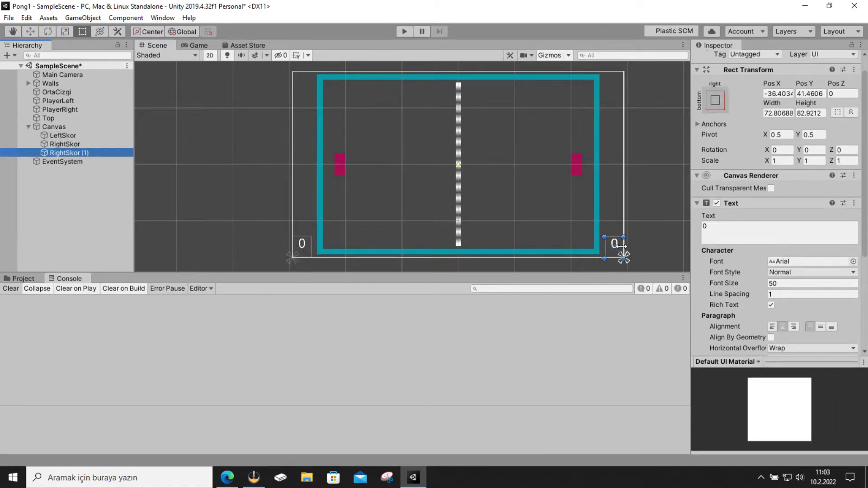
mouse_move(615, 245)
mouse_down()
mouse_move(432, 105)
mouse_move(456, 95)
mouse_up()
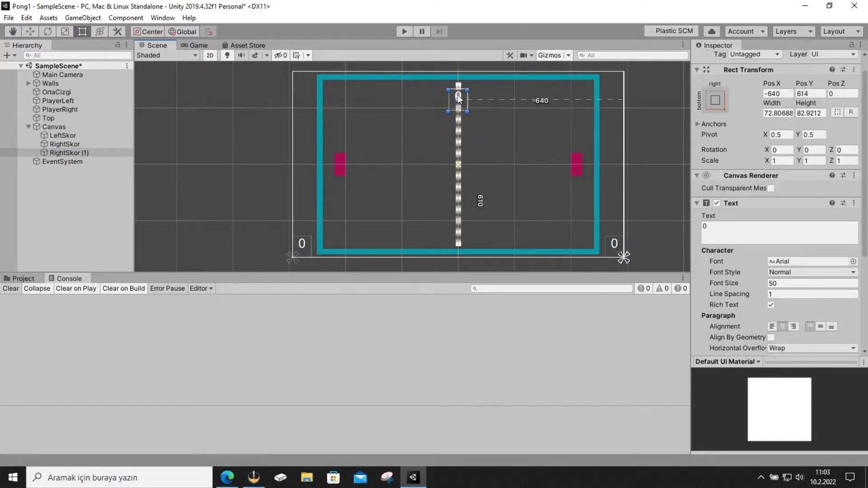
click(722, 228)
text(A)
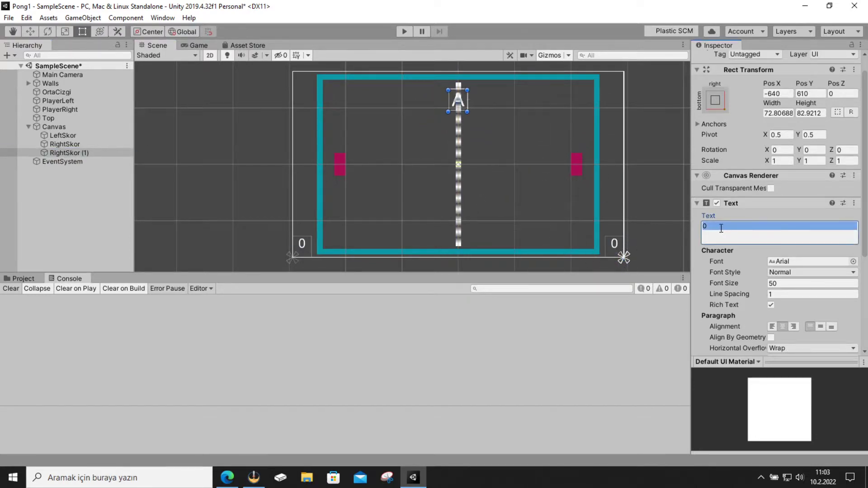
text(hmet ile )
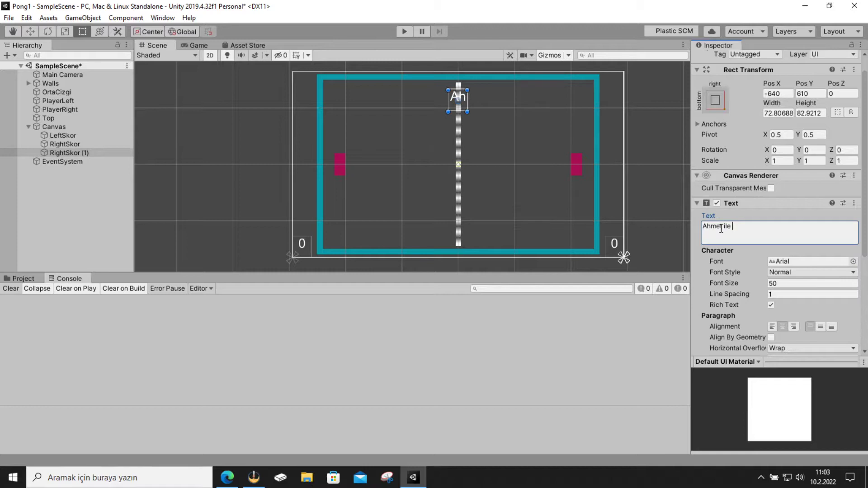
text(Eğitim)
Stretch the title box across the top and append 'Pong' to the title text
mouse_move(469, 113)
mouse_down()
mouse_move(563, 107)
mouse_move(428, 98)
mouse_up()
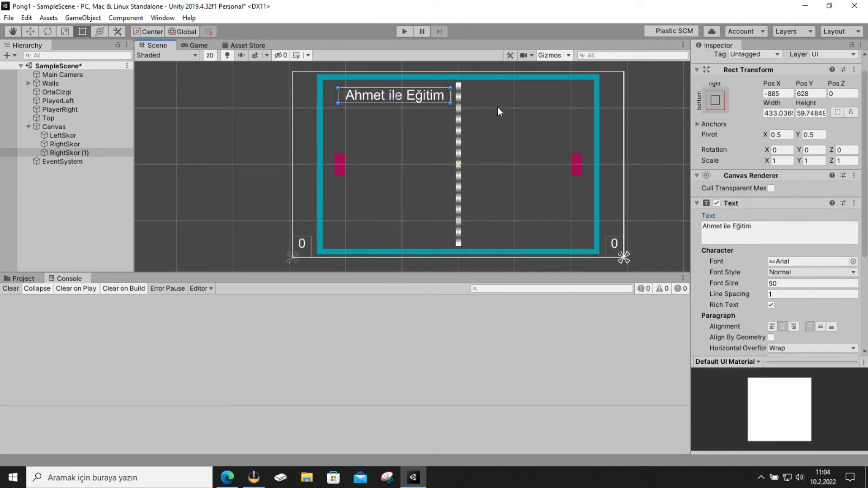
drag(450, 96, 584, 97)
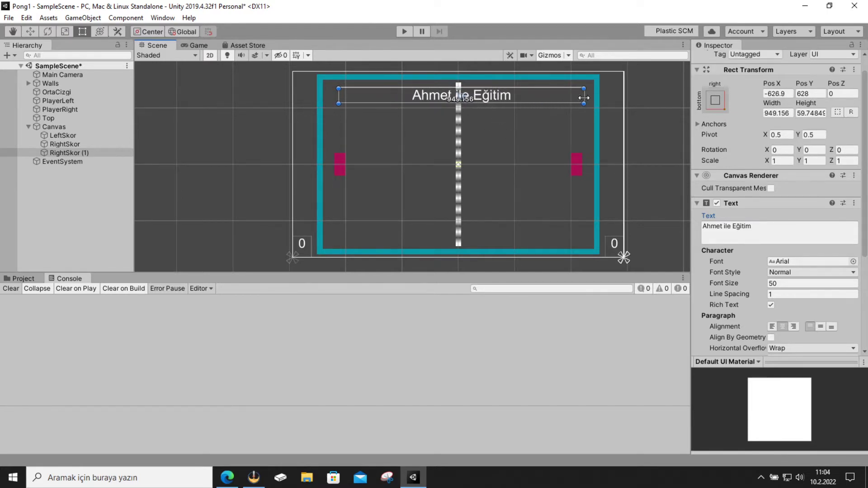
click(777, 230)
click(777, 230)
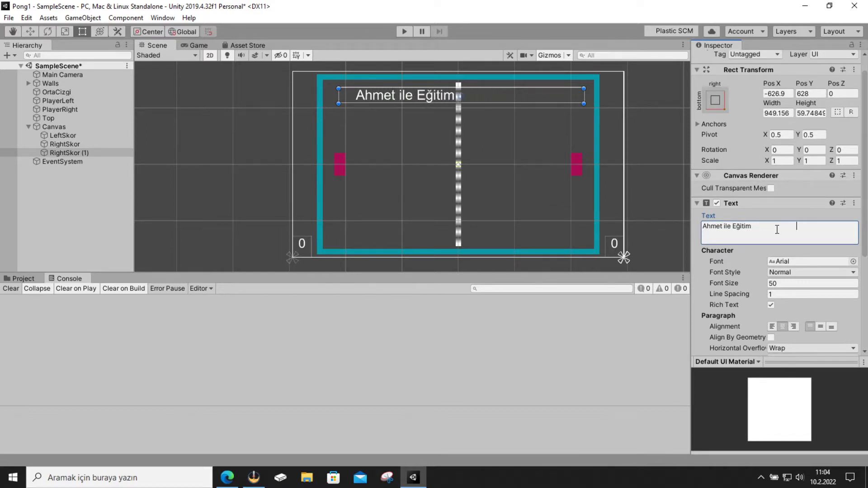
text(Pong)
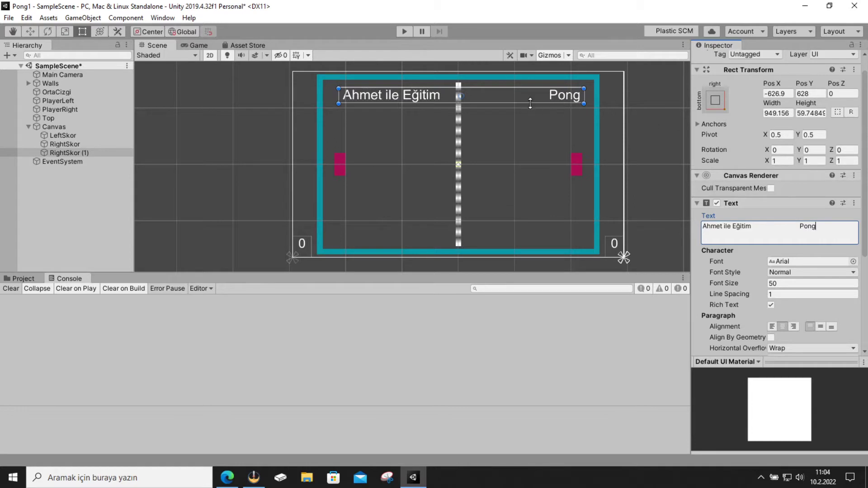
click(555, 129)
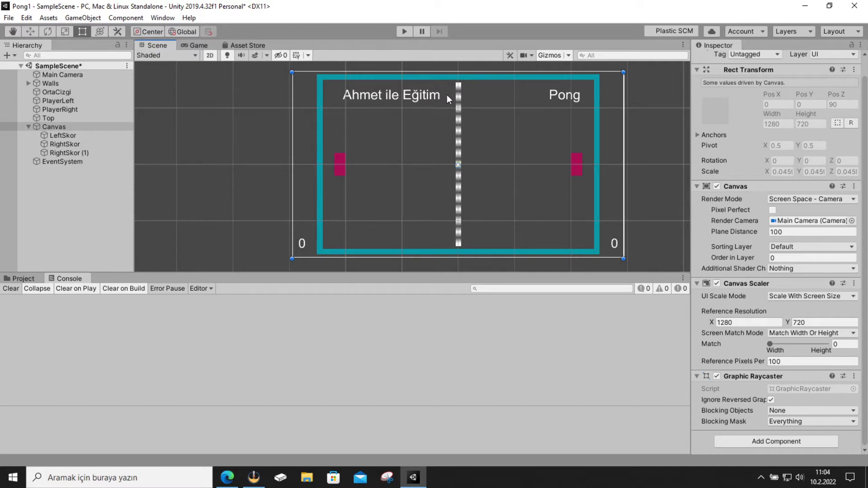
Rename the RightSkor (1) title object to 'Baslik'
click(660, 113)
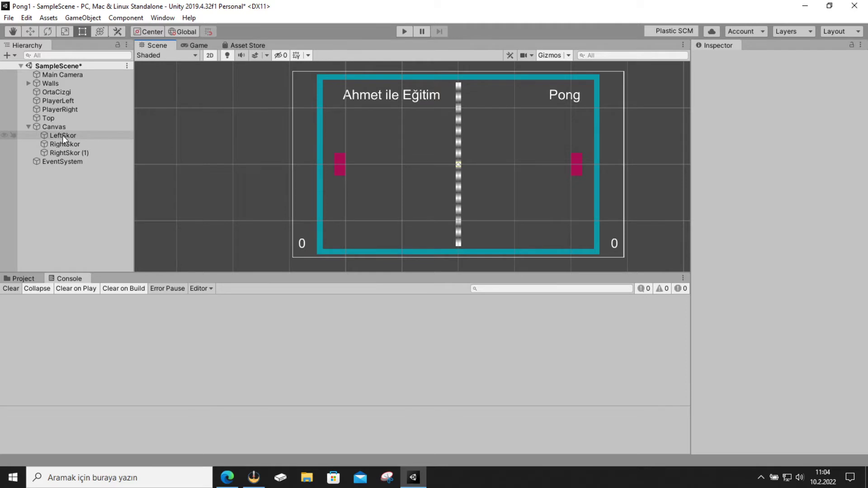
click(64, 153)
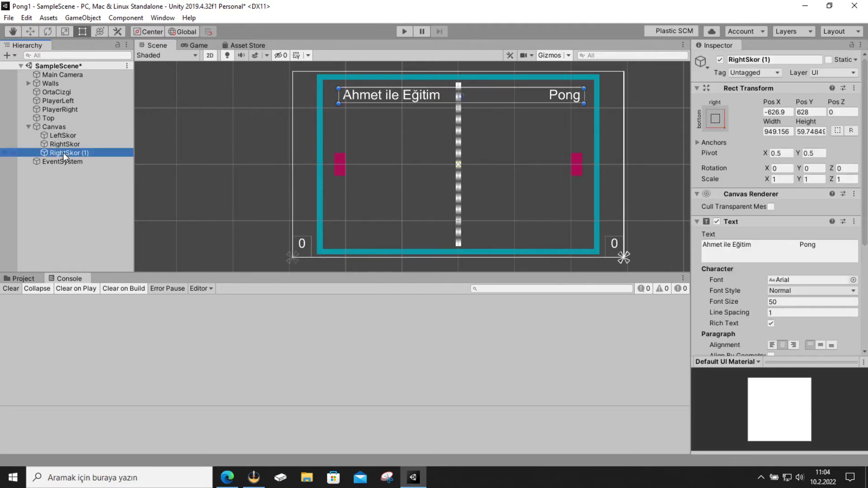
click(64, 153)
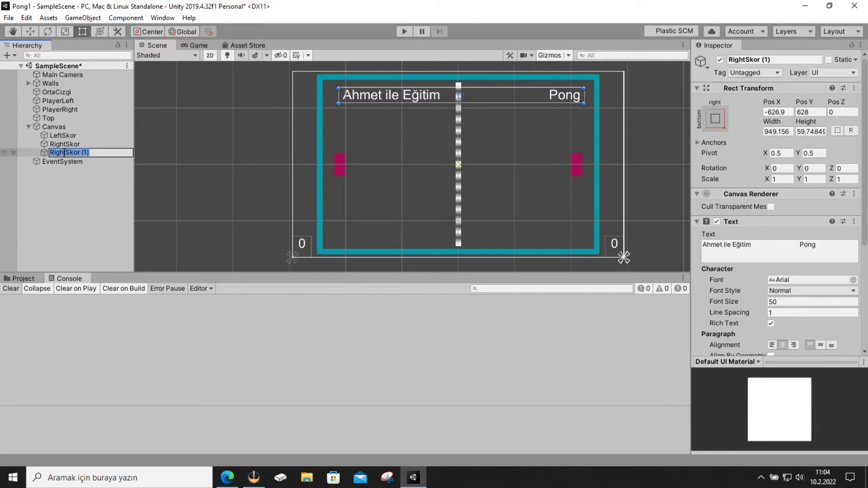
text(Baslik)
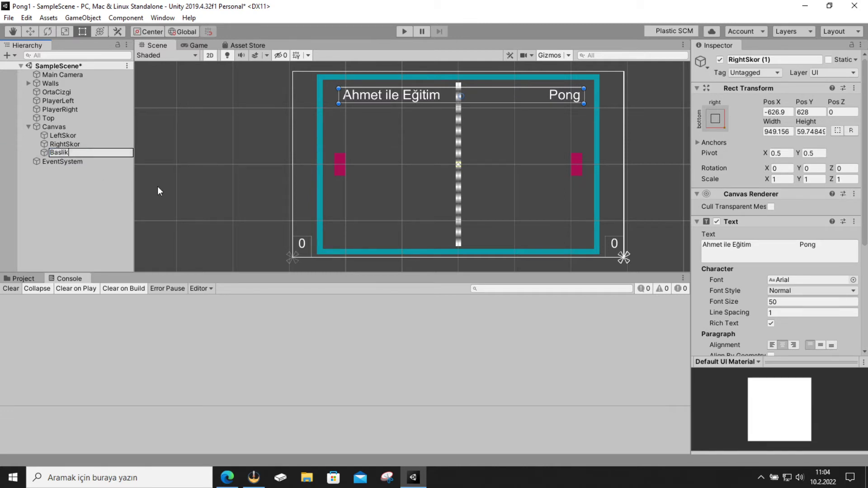
click(167, 175)
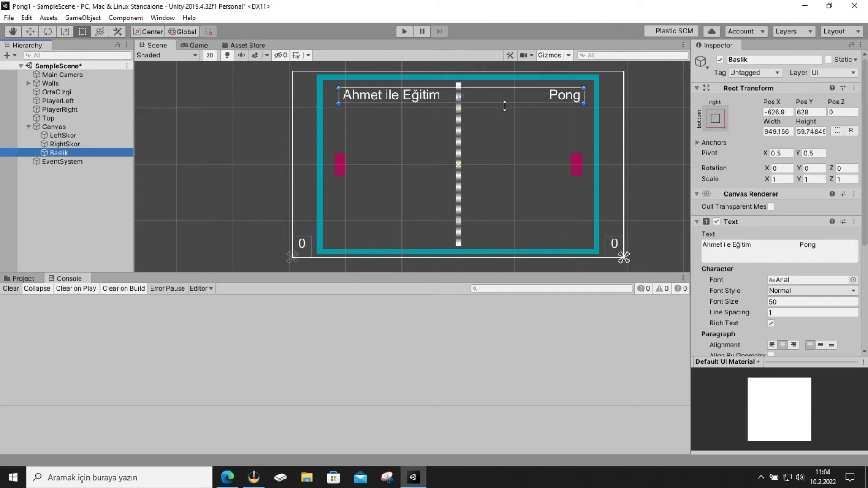
click(247, 166)
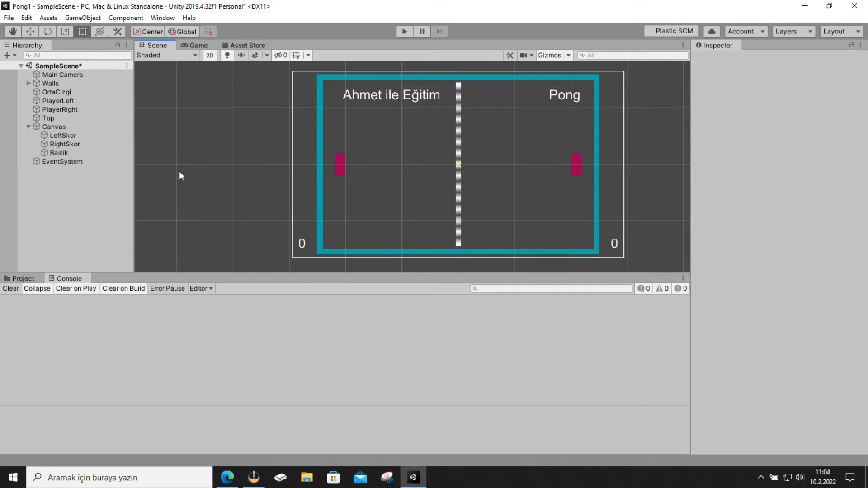
Review the left score text's settings in the Inspector
click(58, 136)
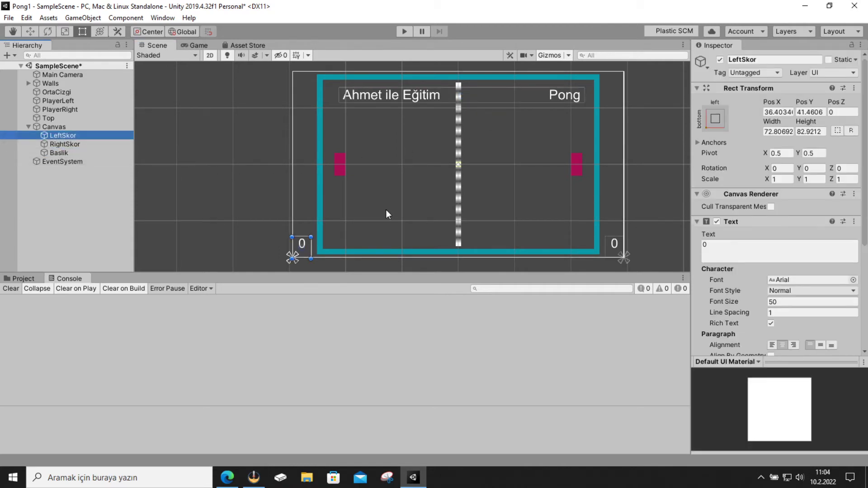
scroll(750, 251, down, 5)
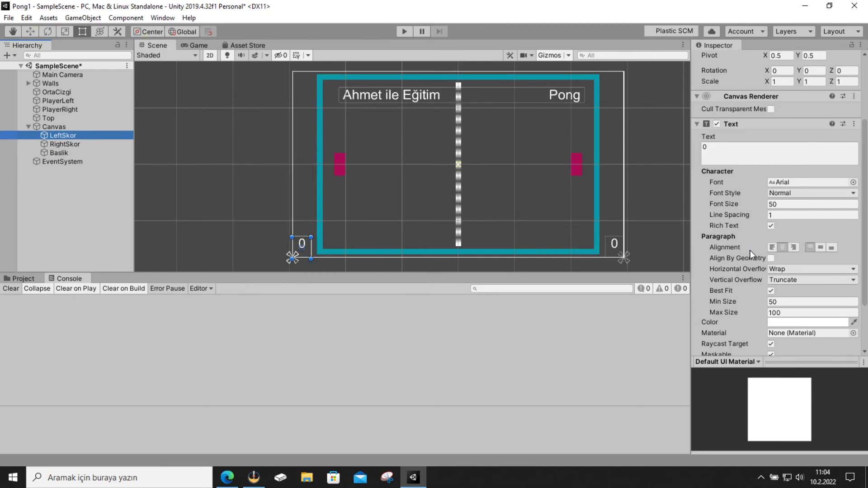
click(671, 225)
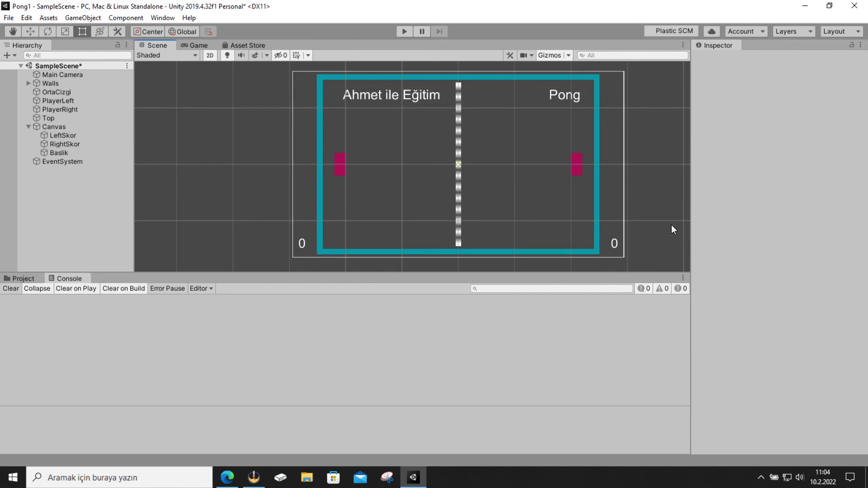